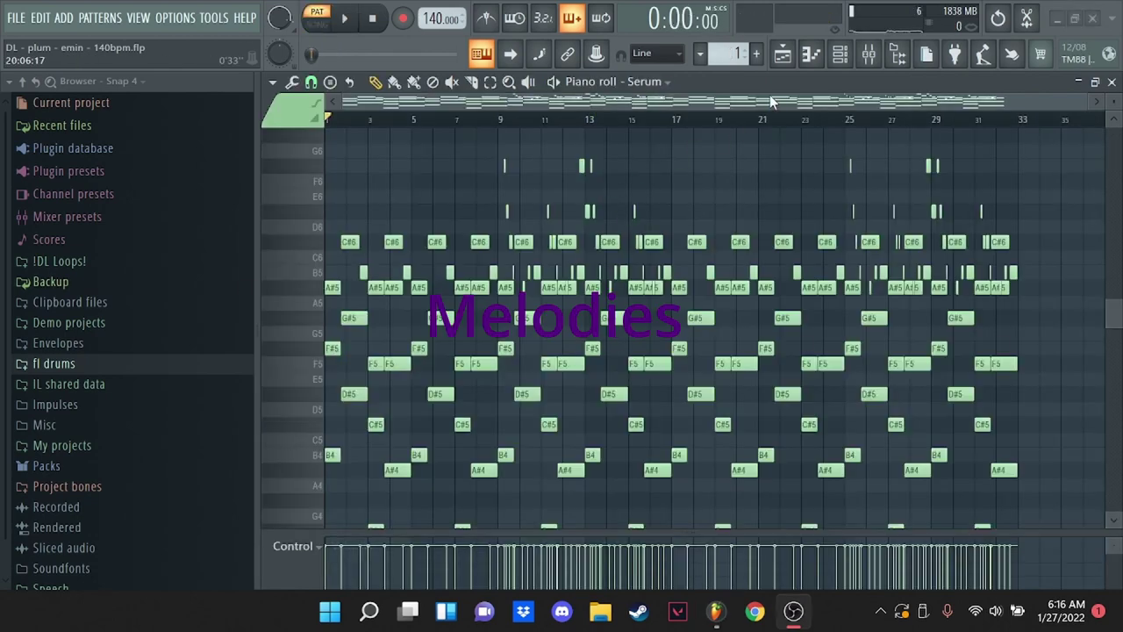
Step: Play back the Serum pattern (pattern 1) in the piano roll and look over its notes
left_click(811, 55)
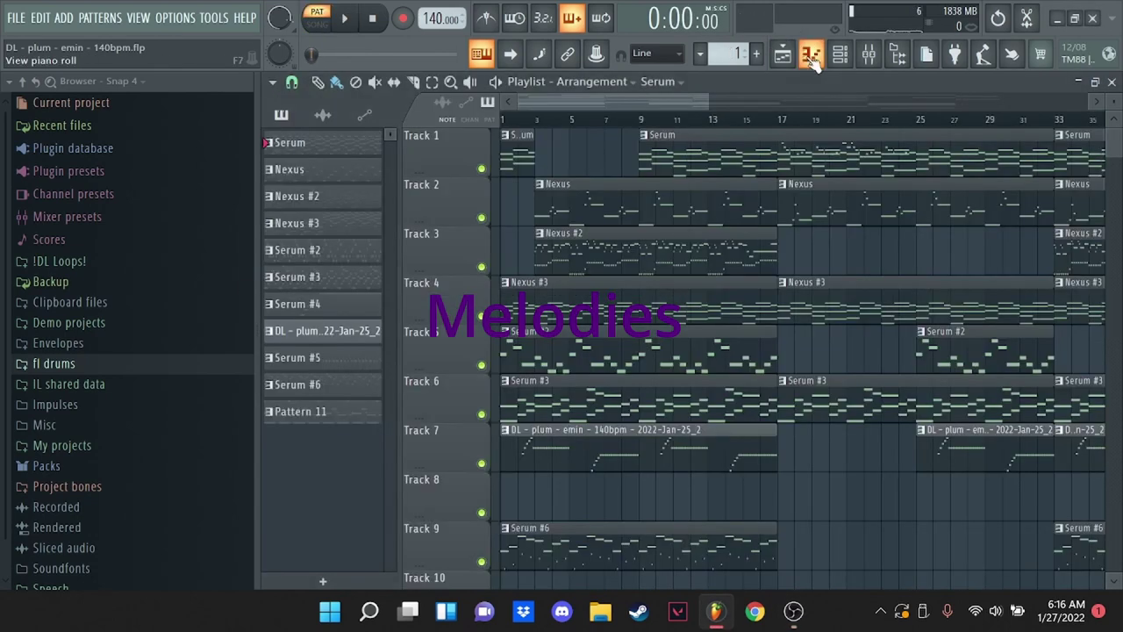
left_click(825, 60)
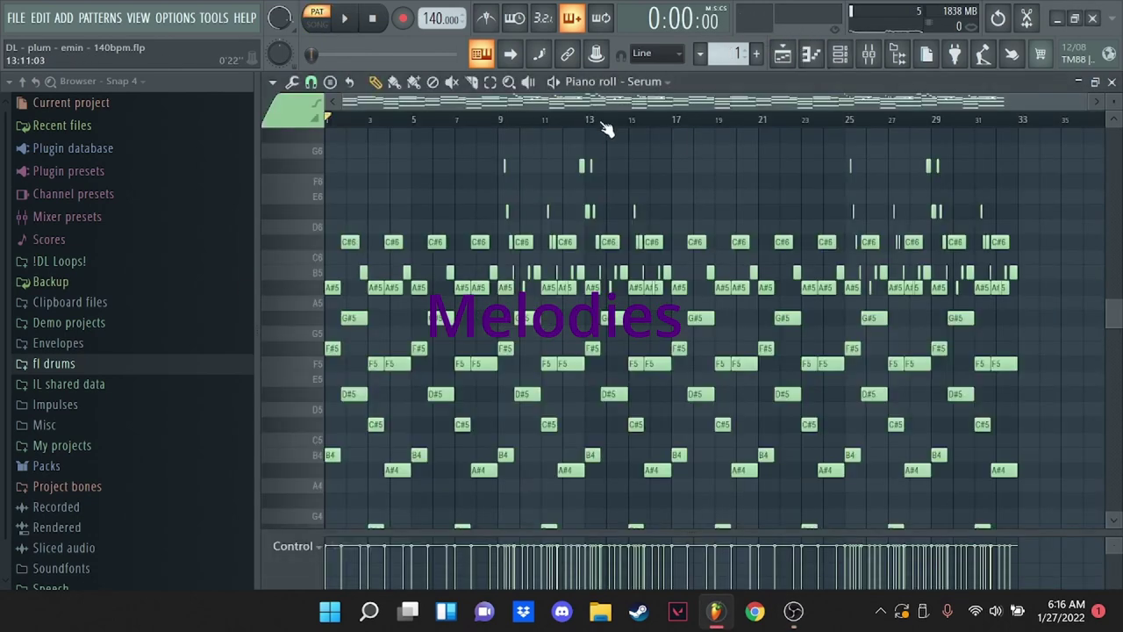
key("space")
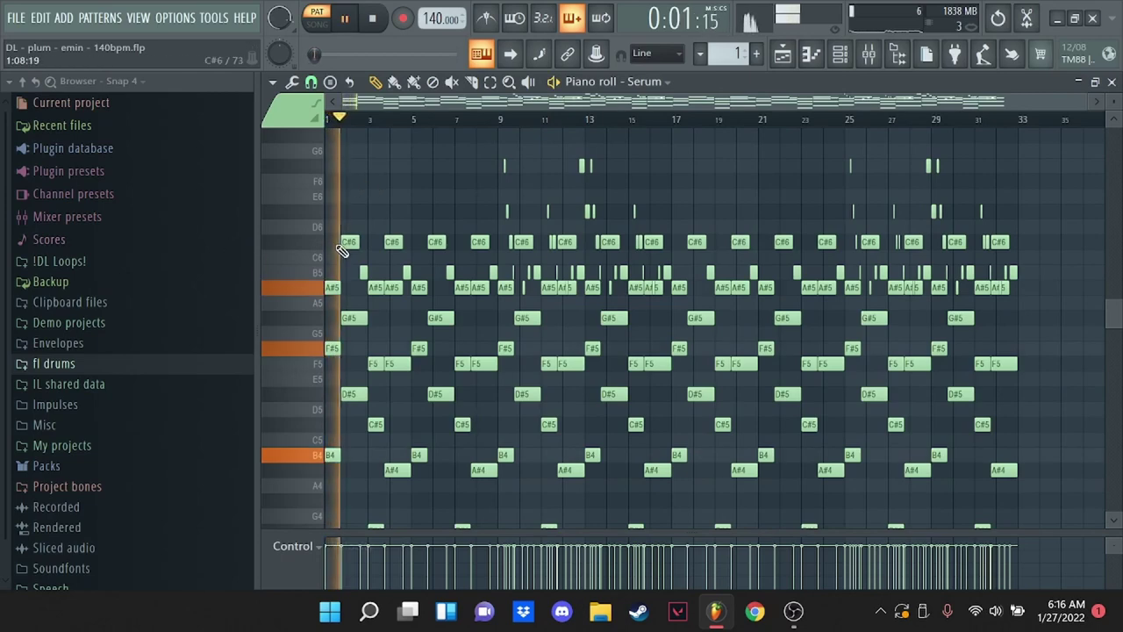
scroll(653, 241, "down", 3)
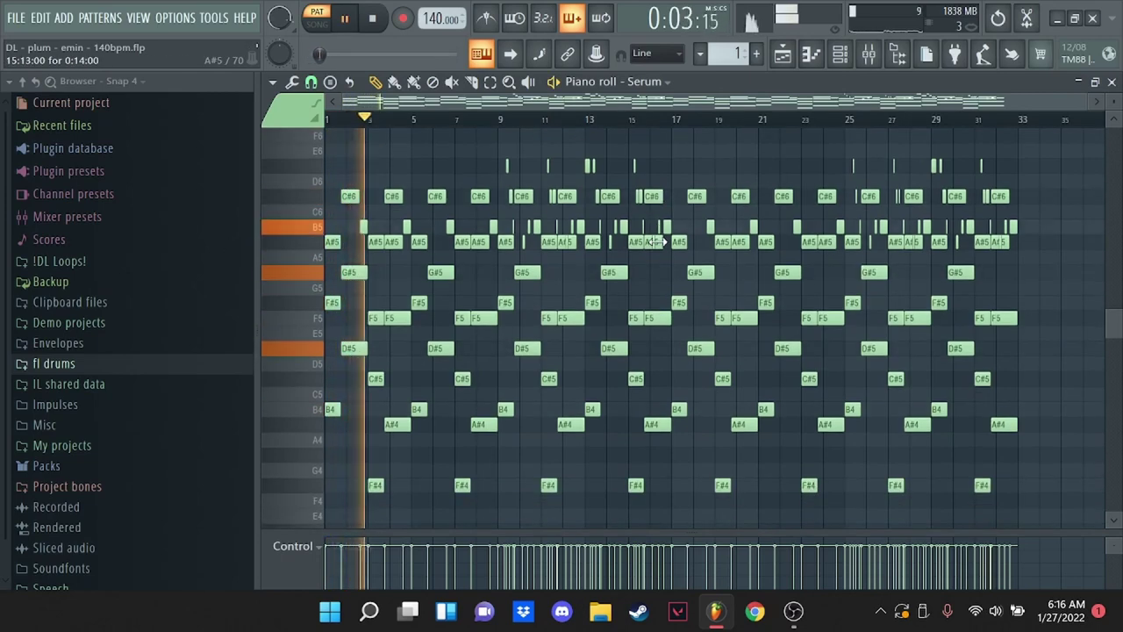
scroll(653, 242, "up", 3)
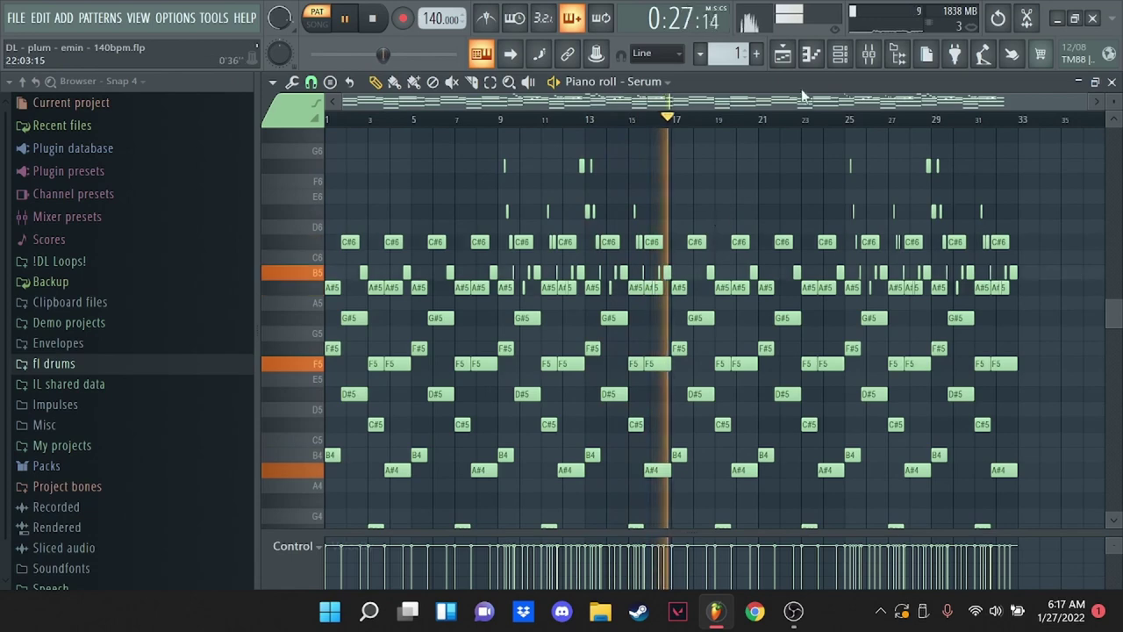
Step: Open the Nexus pattern (pattern 2) in the piano roll and play it back
left_click(844, 56)
key("space")
scroll(725, 51, "up", 1)
left_click(571, 152)
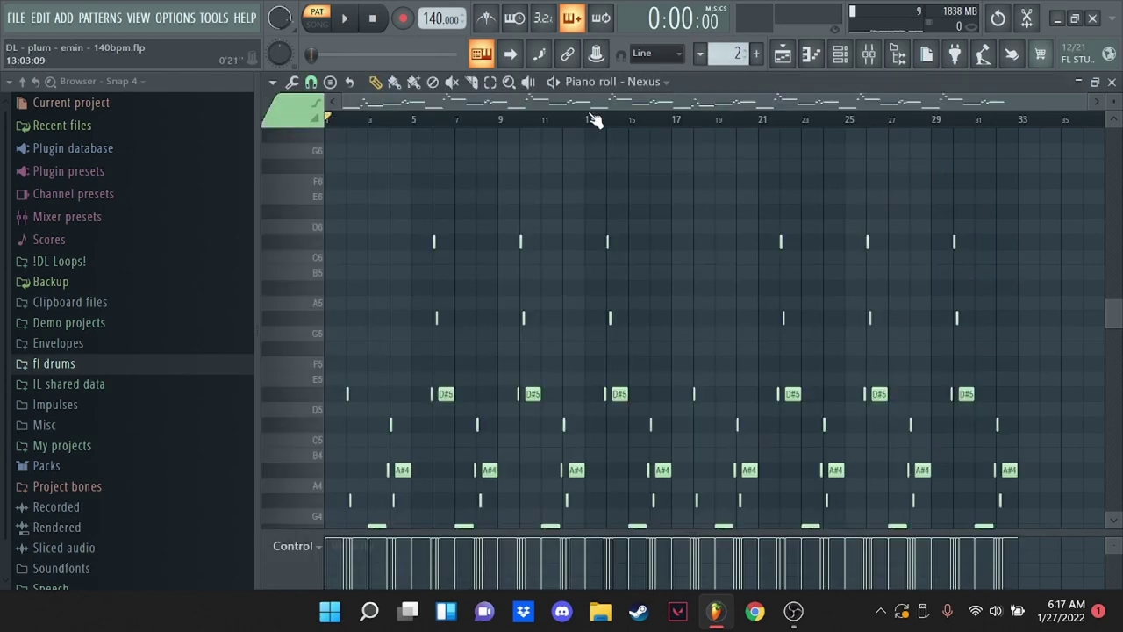
scroll(395, 176, "down", 4)
key("space")
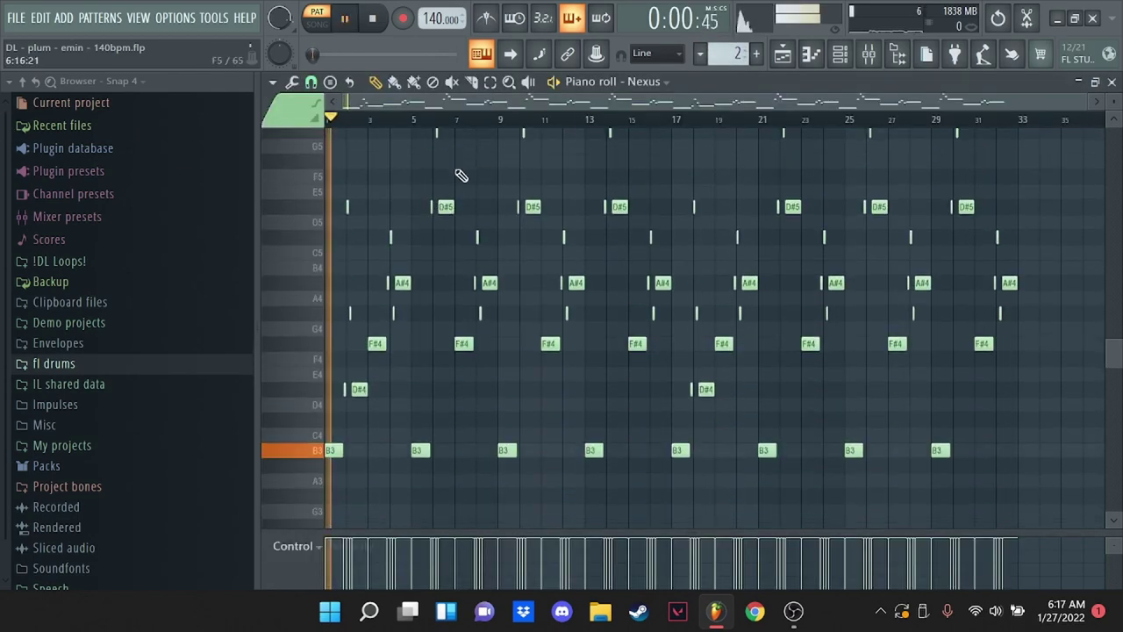
scroll(526, 182, "up", 1)
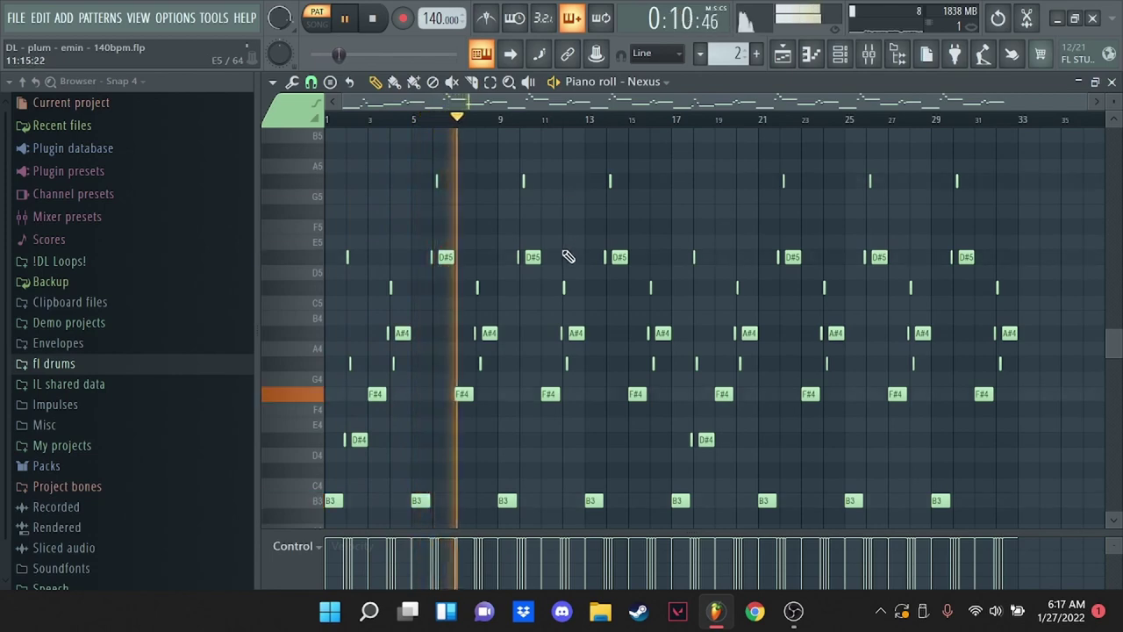
scroll(561, 263, "up", 2)
Step: Transpose the Nexus notes around bar 10, including the high C#6 note, down one octave, listen on, and stop playback
left_click_drag(551, 262, 485, 133)
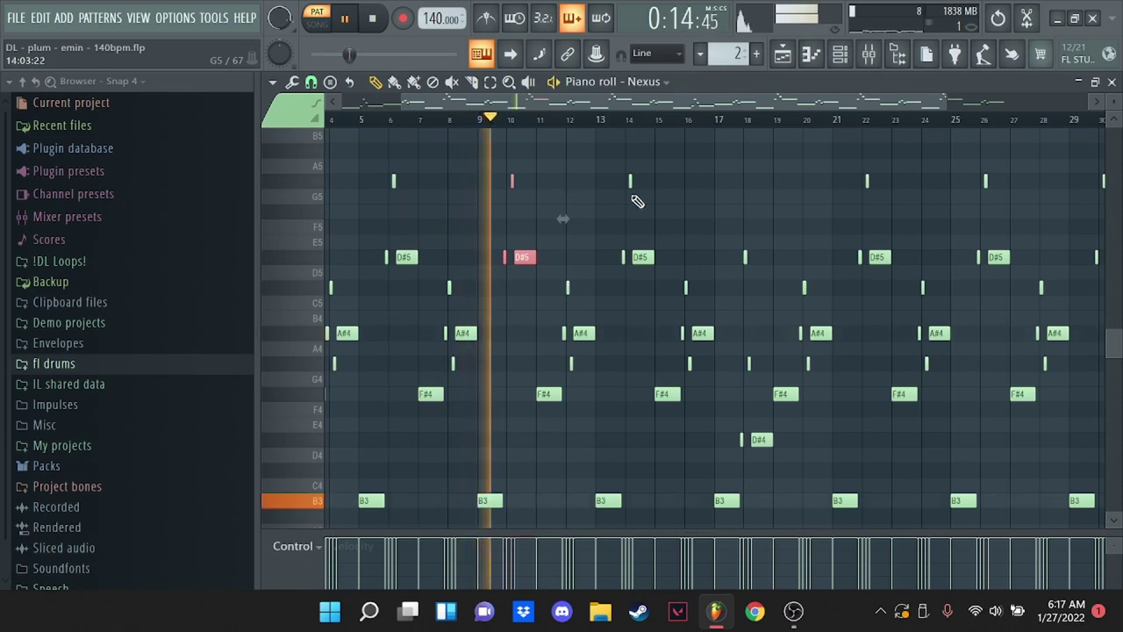
key("ctrl+Down")
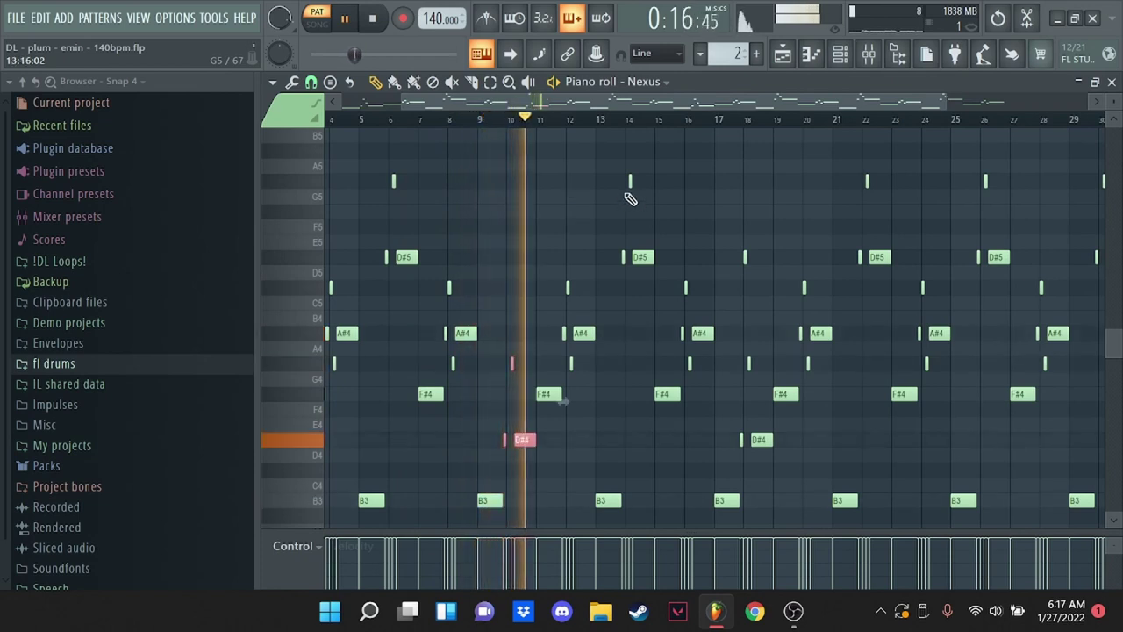
scroll(658, 255, "up", 3)
left_click_drag(556, 251, 447, 215)
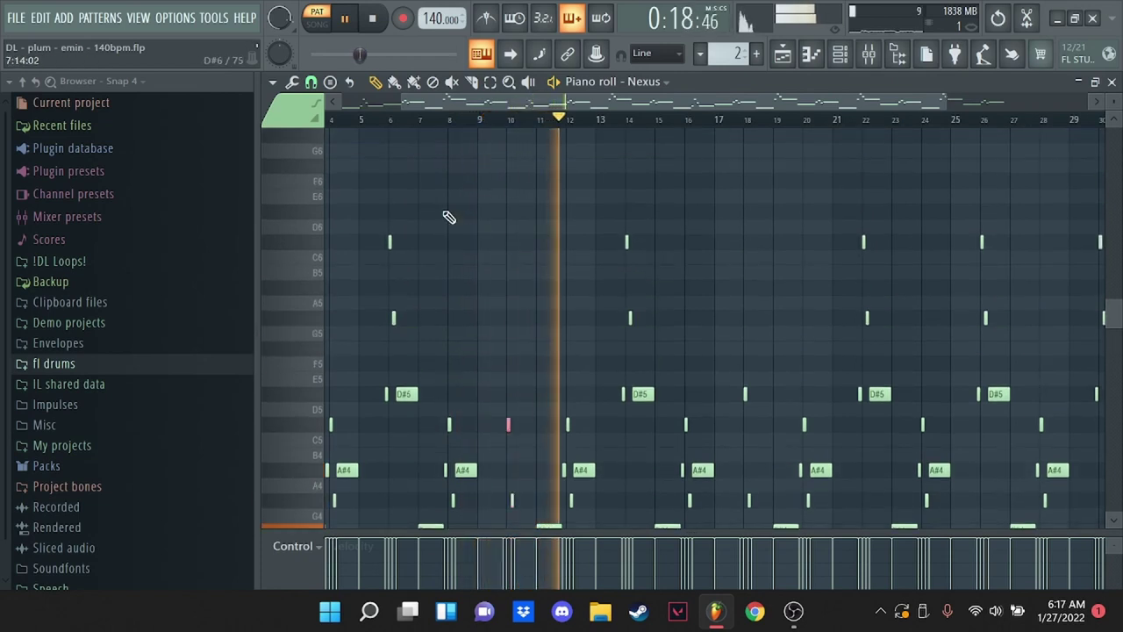
key("ctrl+Down")
left_click(777, 257, "ctrl")
scroll(777, 253, "down", 1)
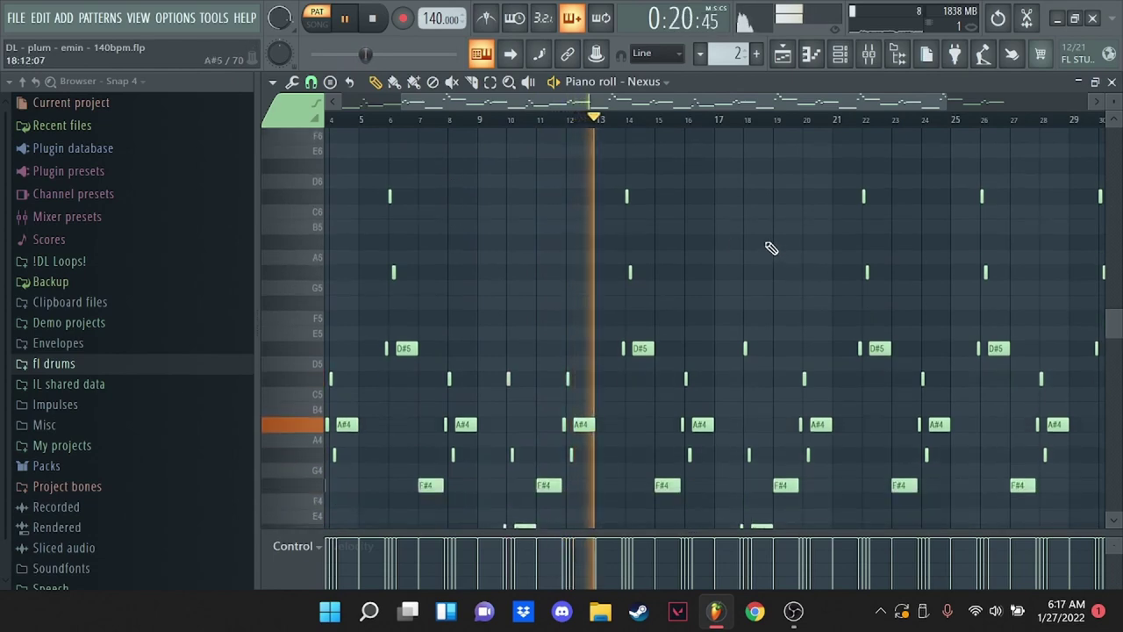
scroll(675, 249, "down", 2, "ctrl")
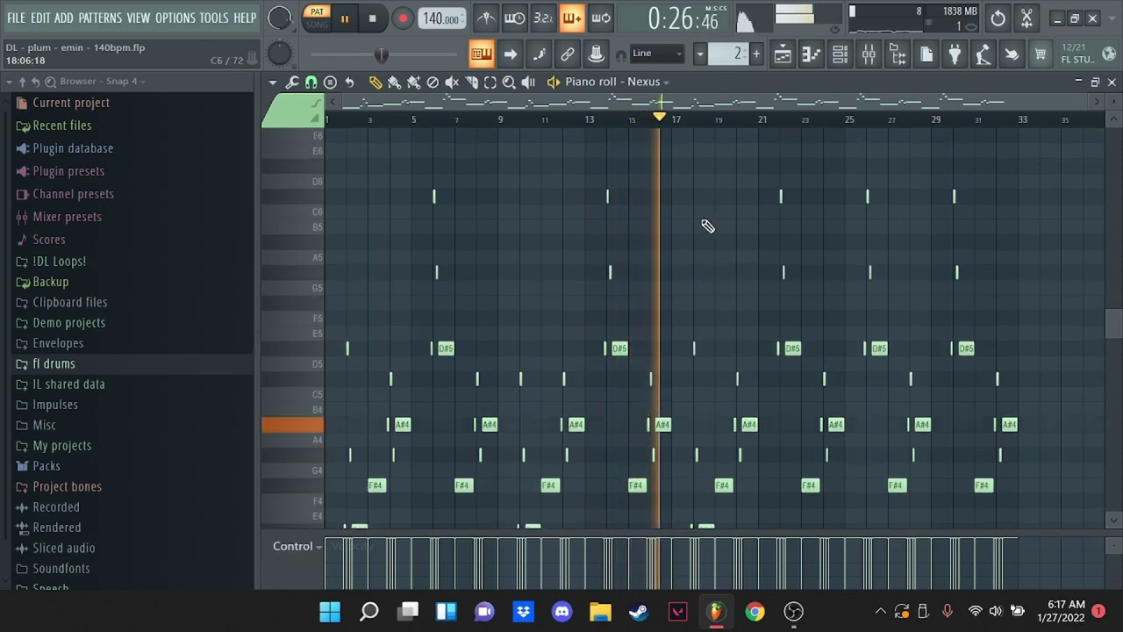
key("space")
Step: Open the Nexus #2 pattern (pattern 3) in the piano roll and play it through all its bars
scroll(716, 53, "up", 1)
left_click(813, 61)
left_click(561, 182)
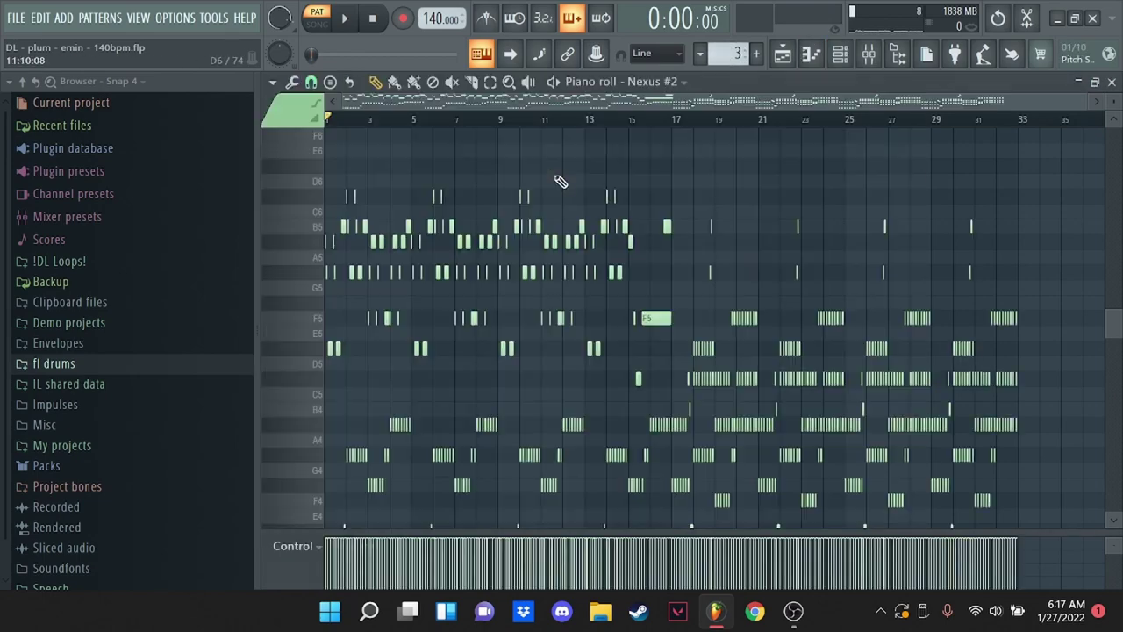
scroll(324, 242, "up", 3)
key("space")
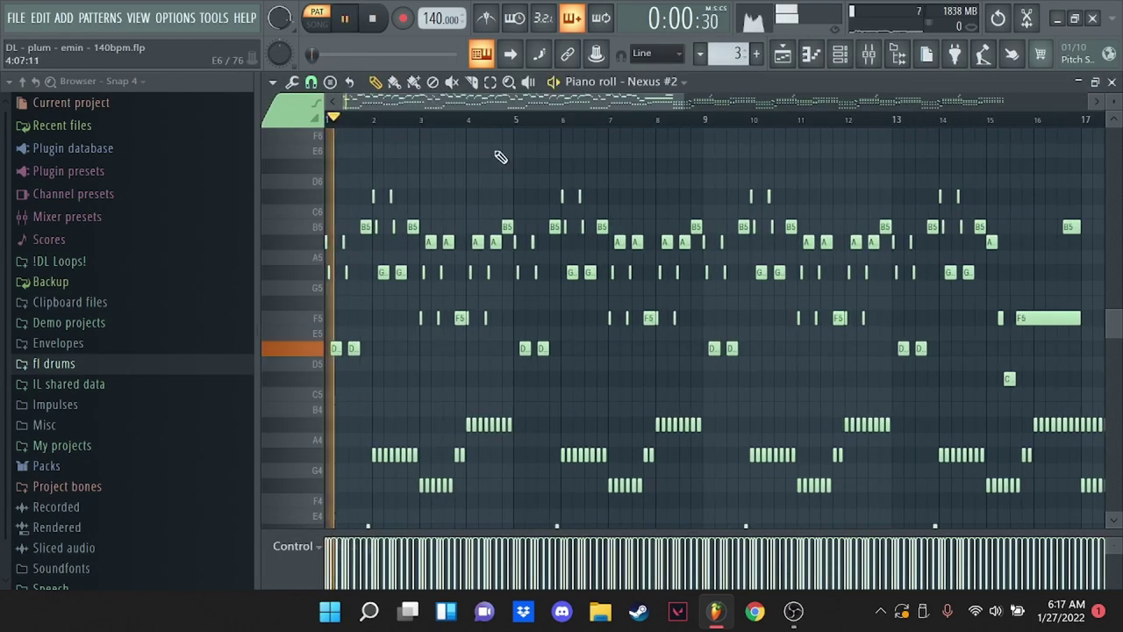
scroll(535, 184, "down", 2)
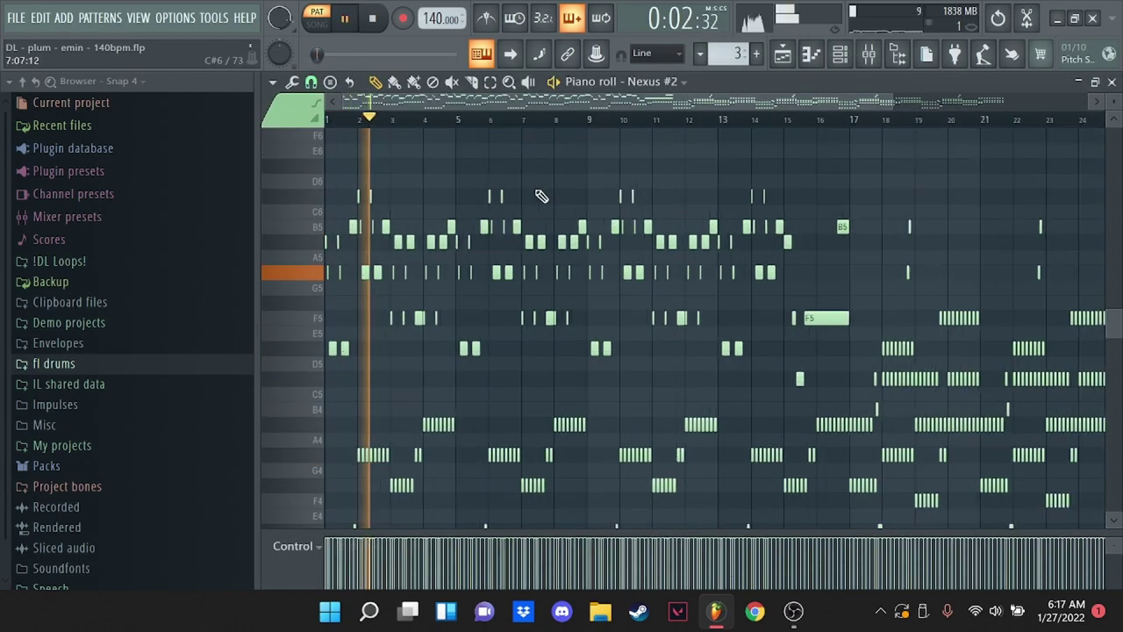
scroll(425, 177, "up", 1)
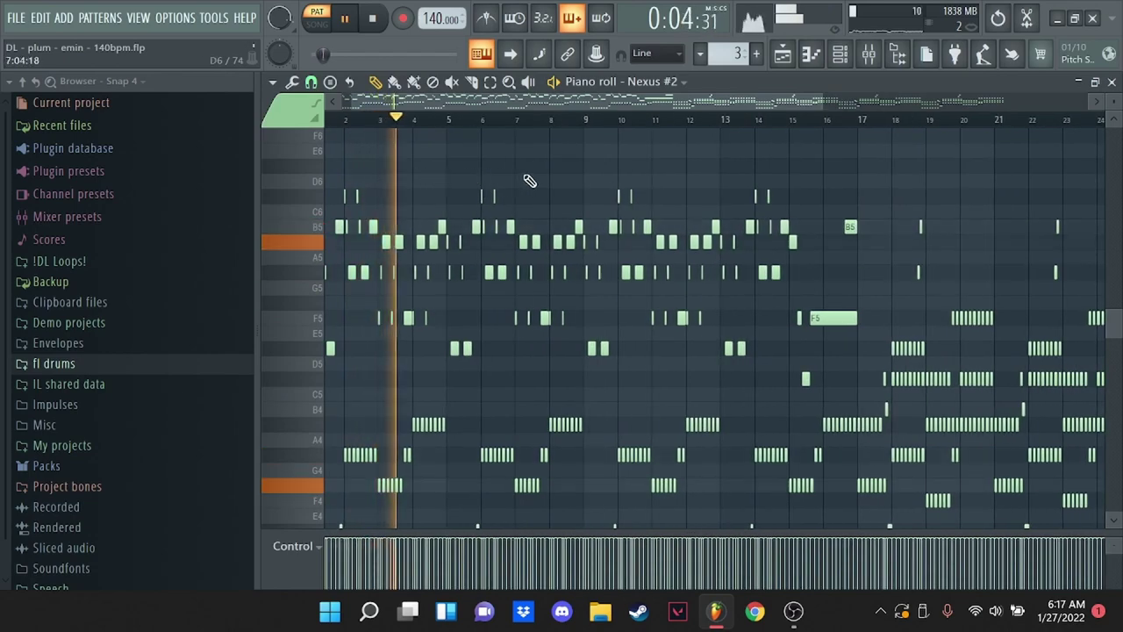
scroll(539, 184, "down", 2)
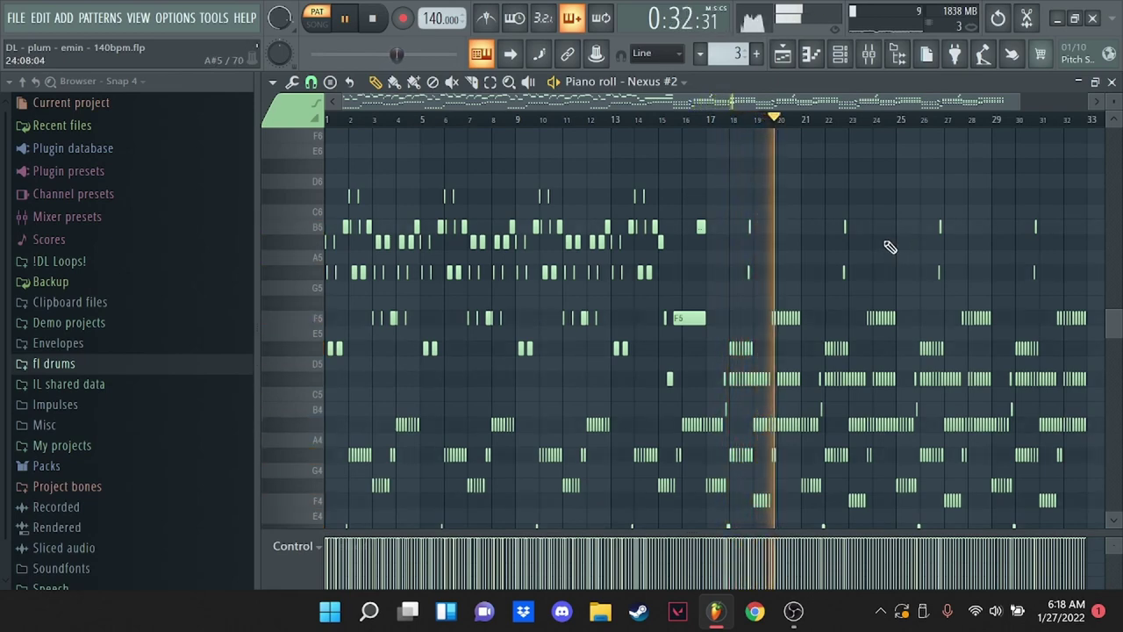
left_click_drag(1018, 102, 1086, 103)
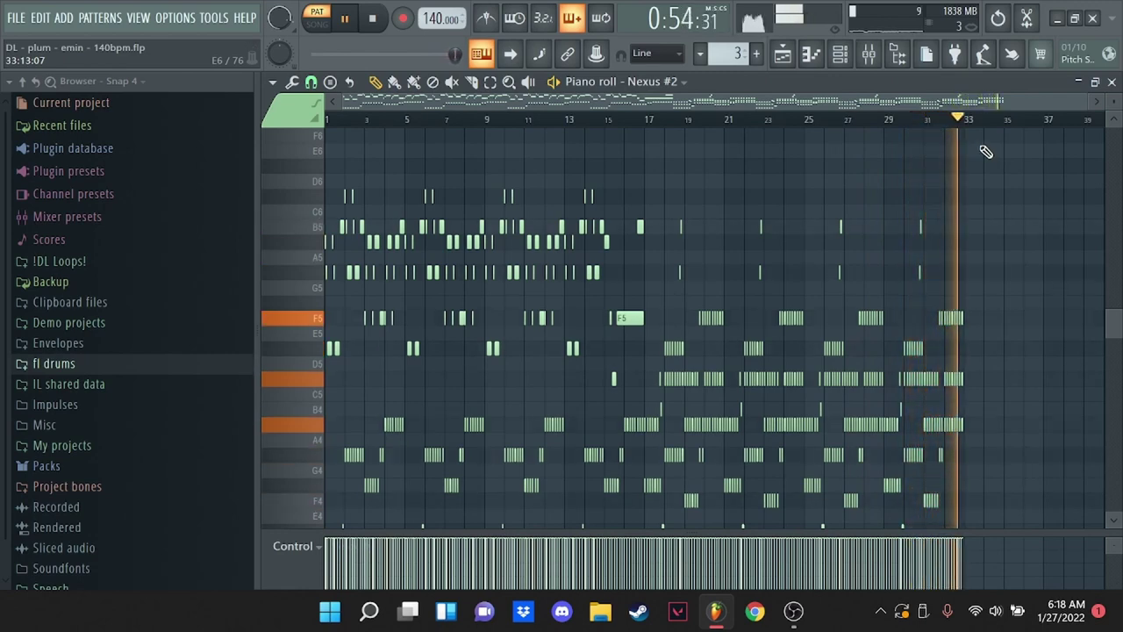
Step: Play back the Nexus #3 pattern (pattern 4) and the Serum #2 pattern (pattern 5) in the piano roll
left_click(839, 54)
key("space")
scroll(741, 50, "up", 1)
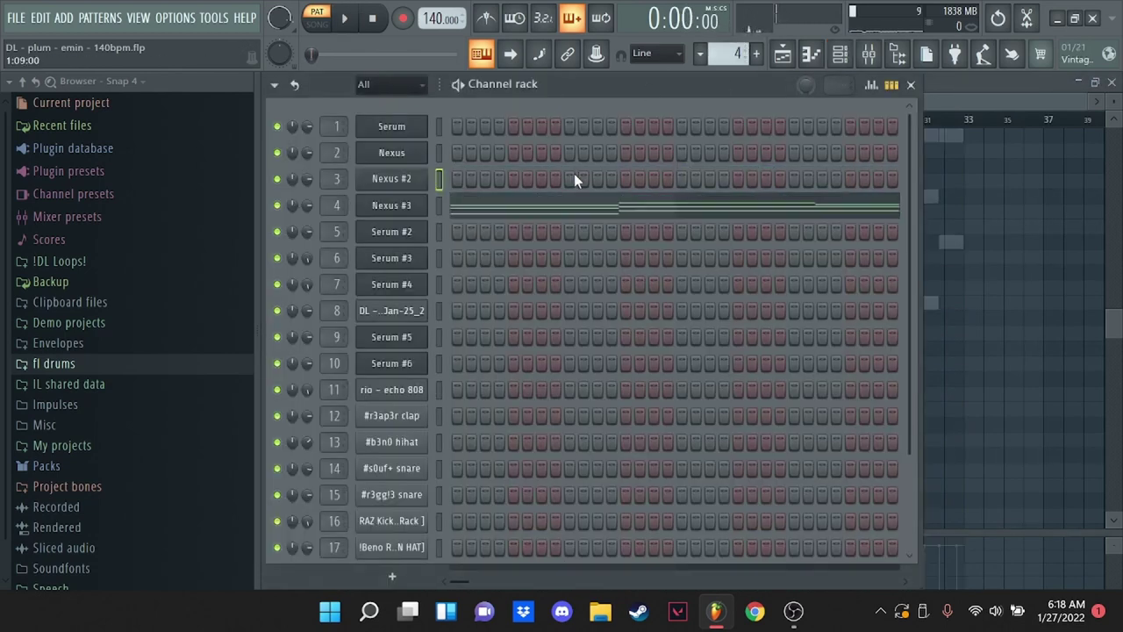
left_click(573, 202)
scroll(451, 205, "up", 1)
key("space")
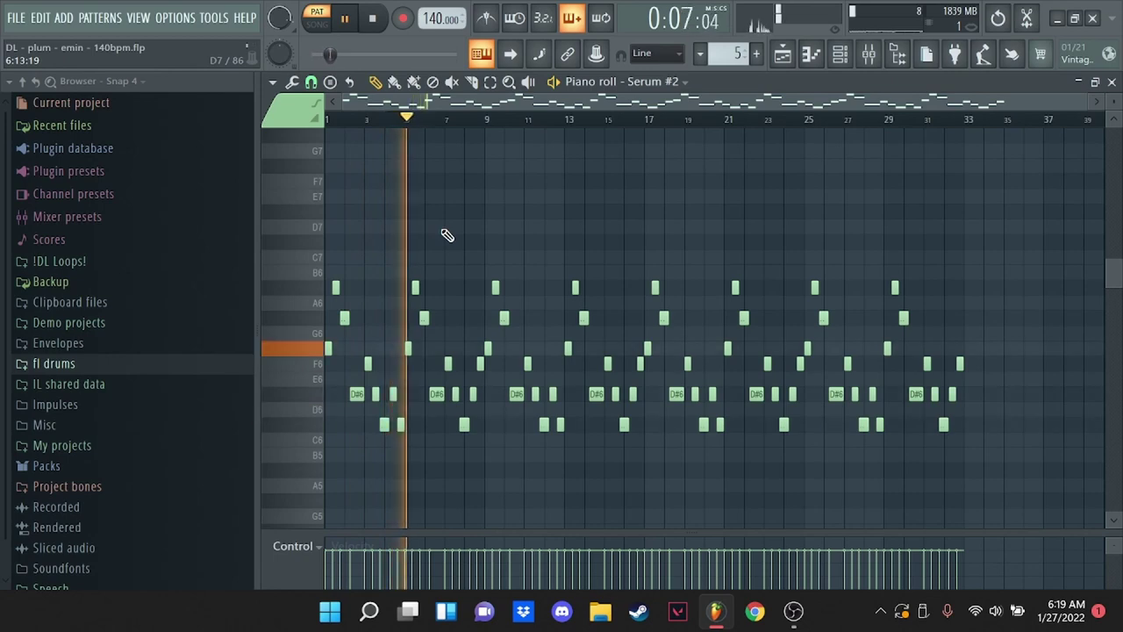
scroll(437, 231, "up", 2)
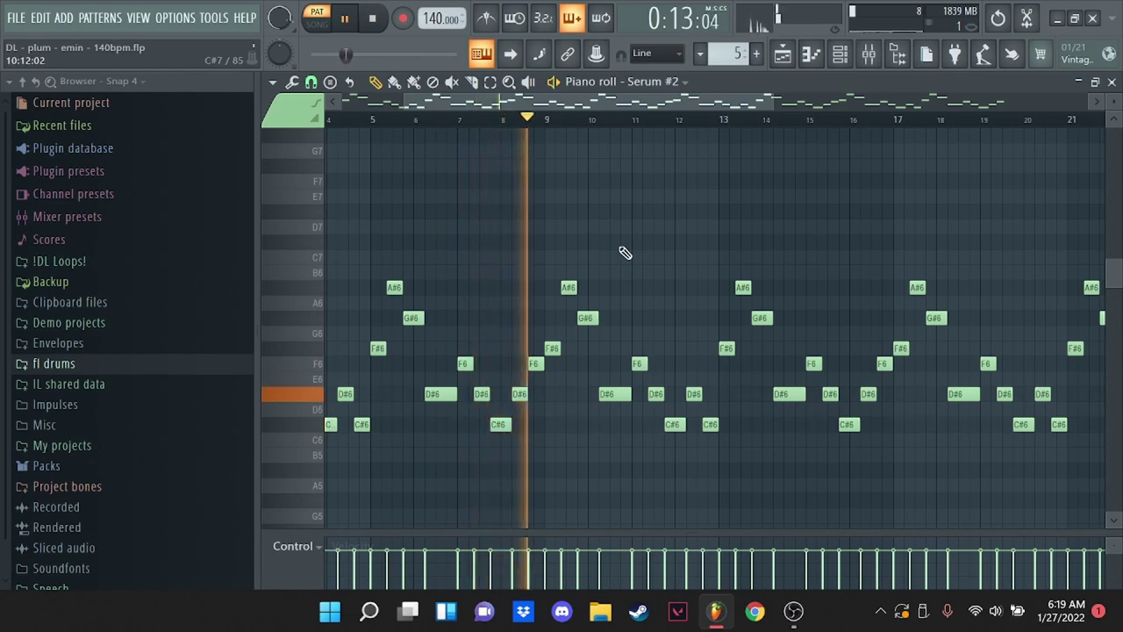
key("space")
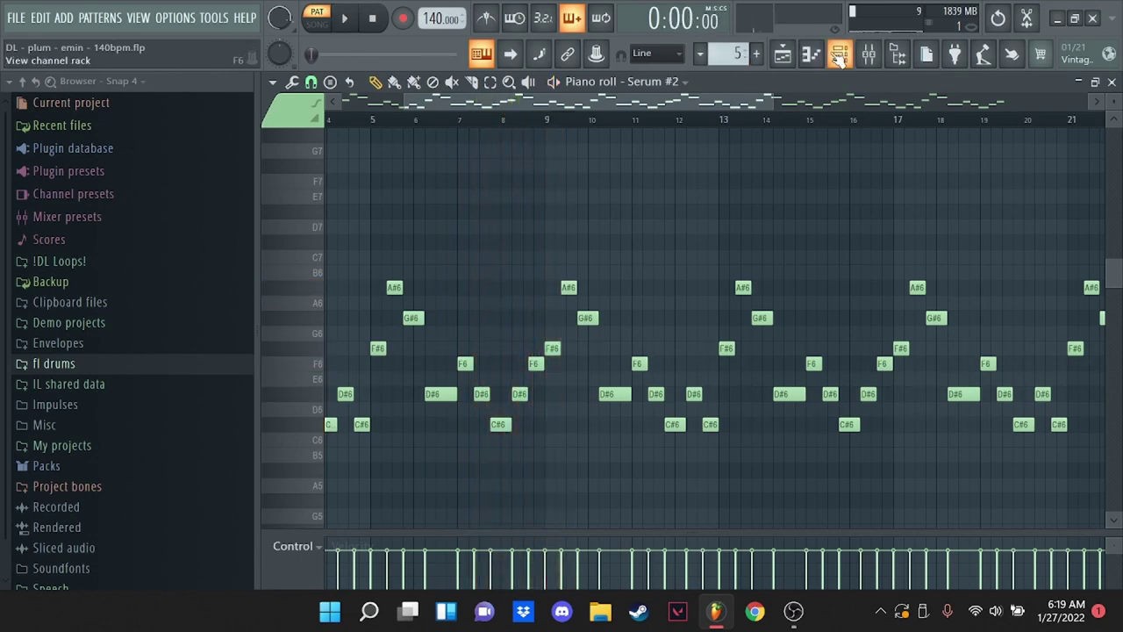
Step: Open the Serum #3 pattern (pattern 6) in the piano roll, play its melody, and stop playback
left_click(840, 55)
scroll(742, 55, "up", 1)
left_click(510, 256)
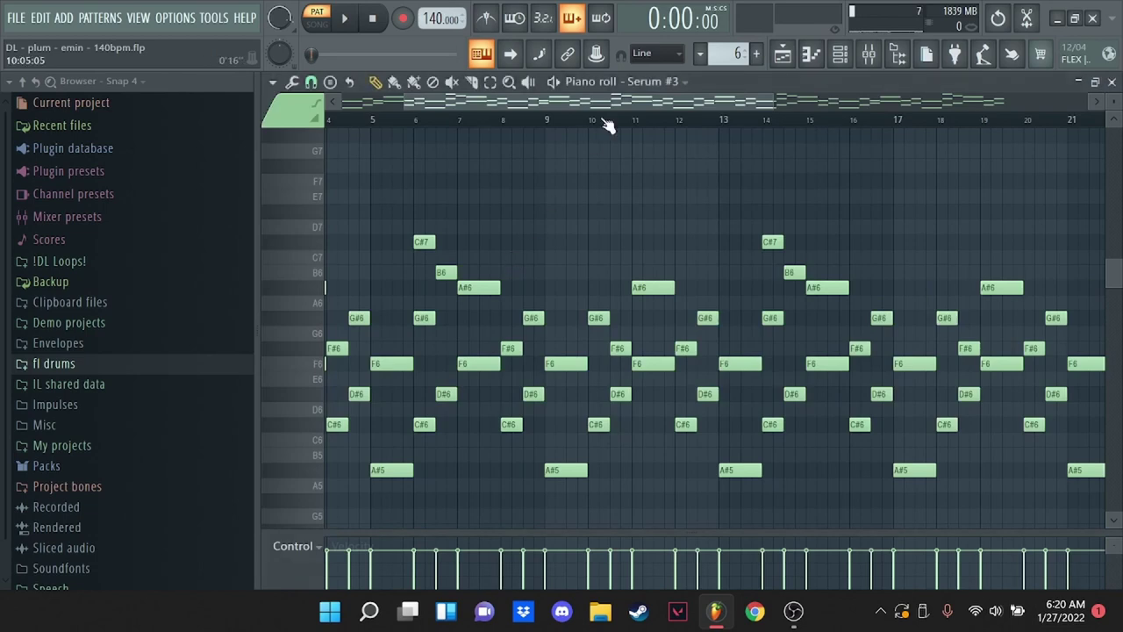
key("space")
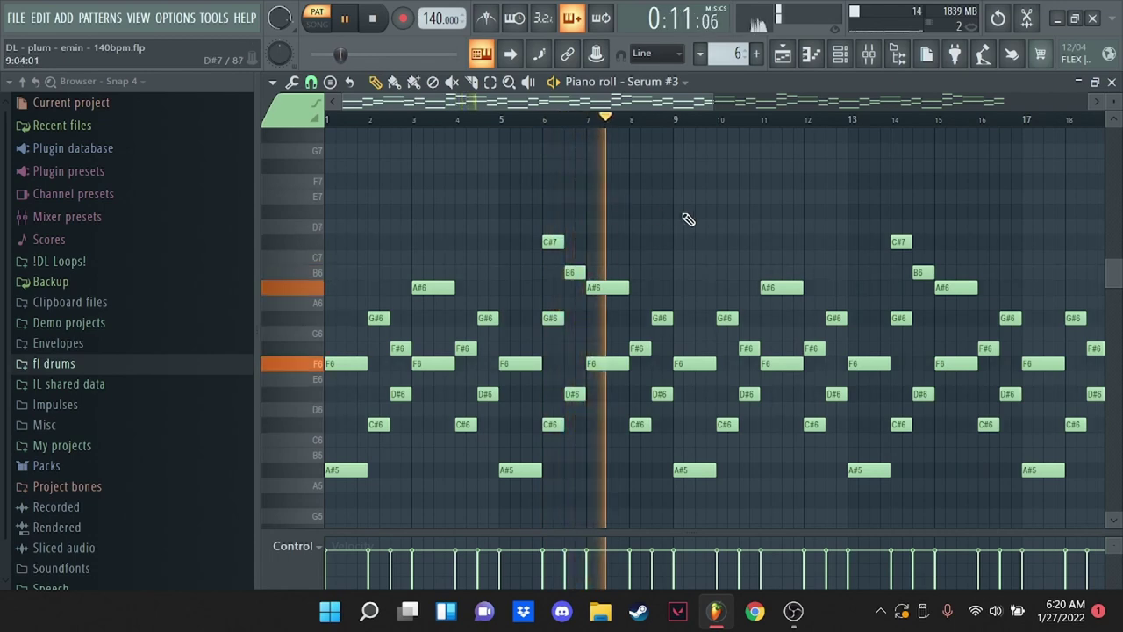
scroll(676, 224, "down", 3)
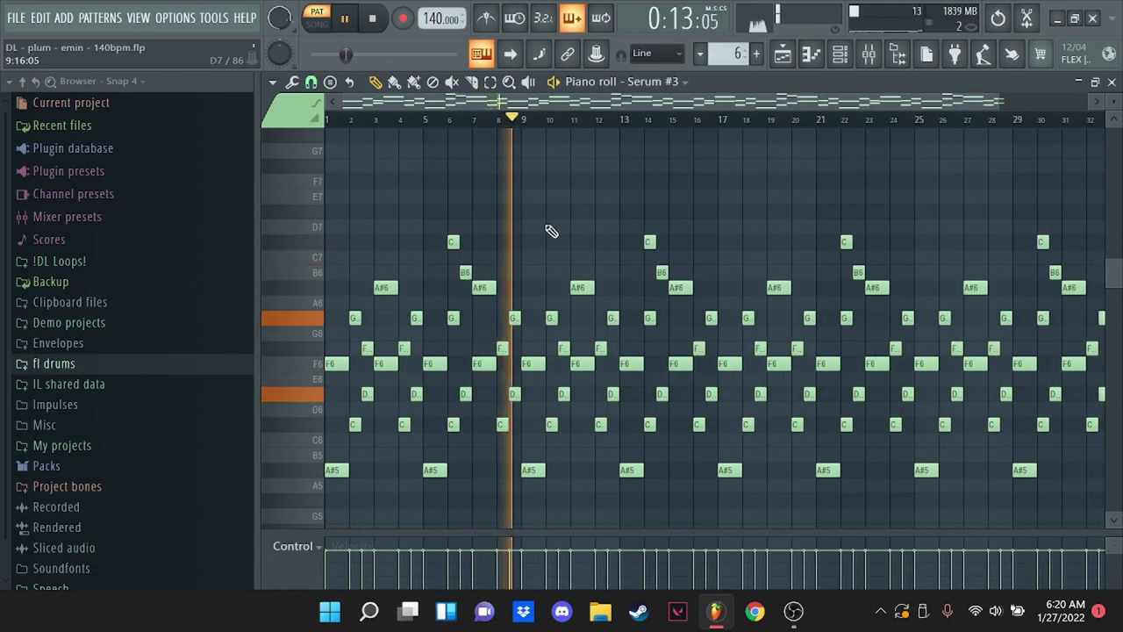
scroll(562, 223, "down", 1)
key("space")
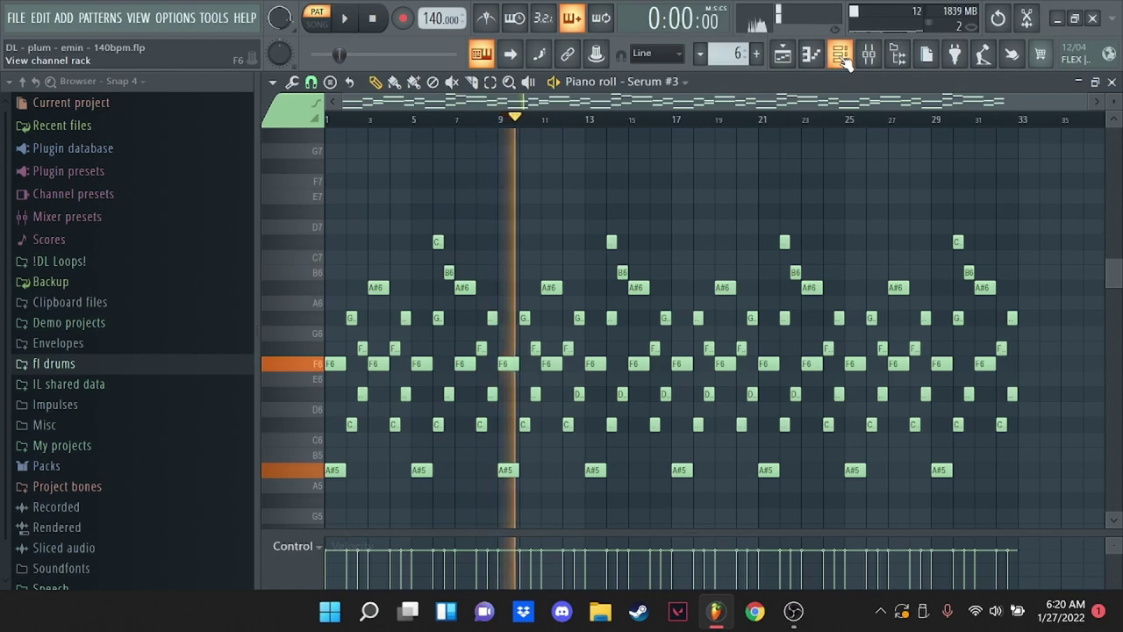
Step: Open the Serum #4 pattern (pattern 7) in the piano roll and play its rising notes
left_click(840, 56)
scroll(739, 57, "up", 1)
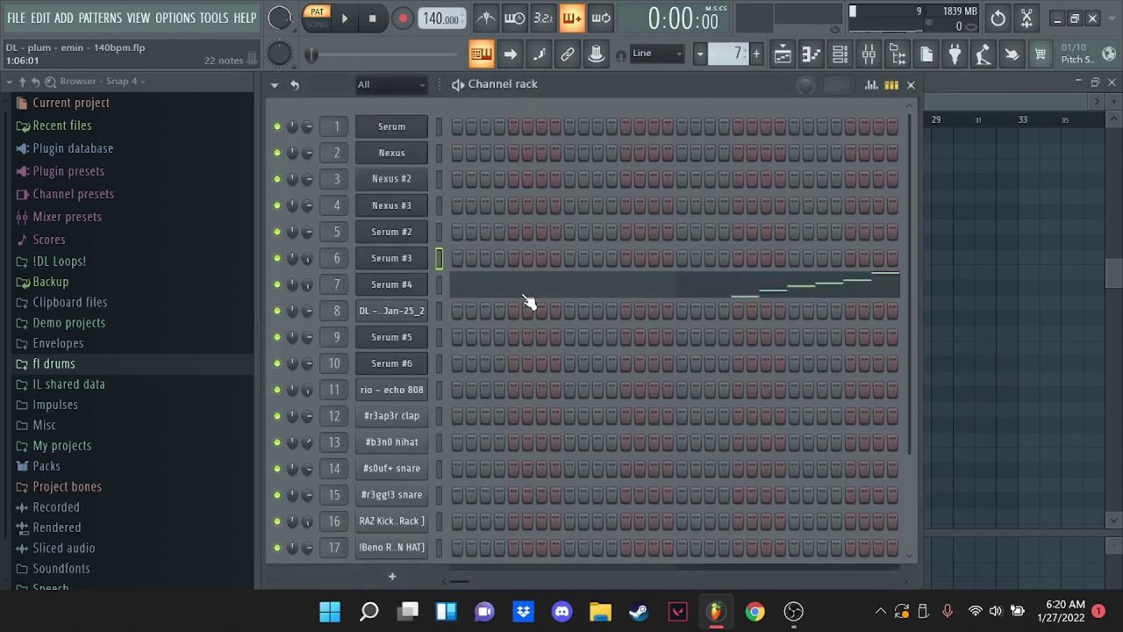
left_click(530, 292)
scroll(399, 231, "down", 3)
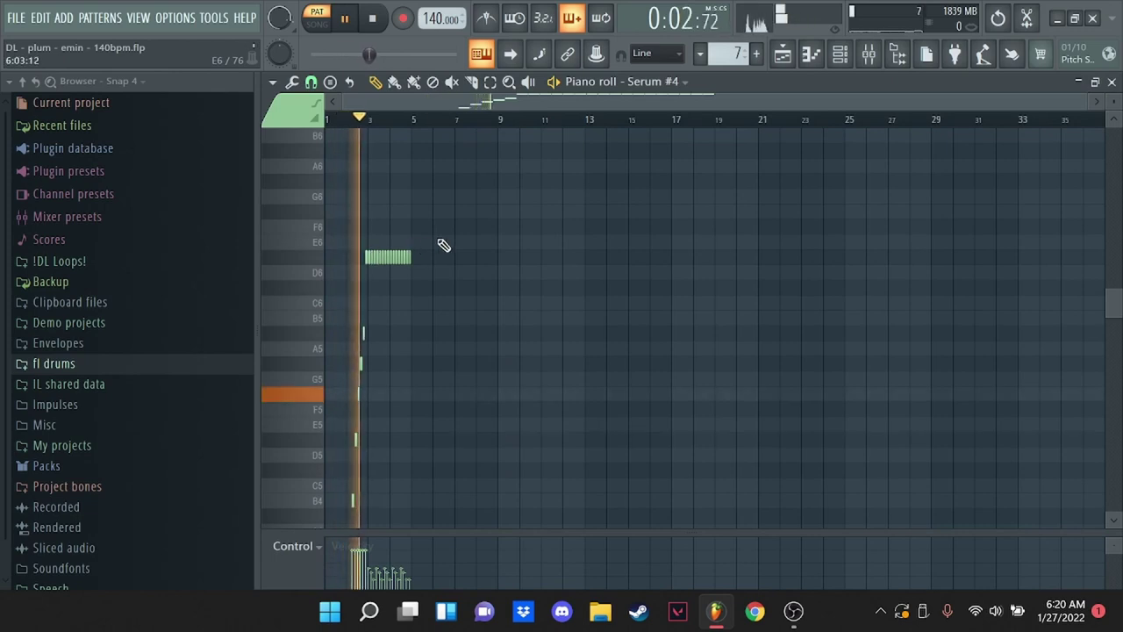
scroll(456, 250, "down", 3)
scroll(456, 255, "up", 2)
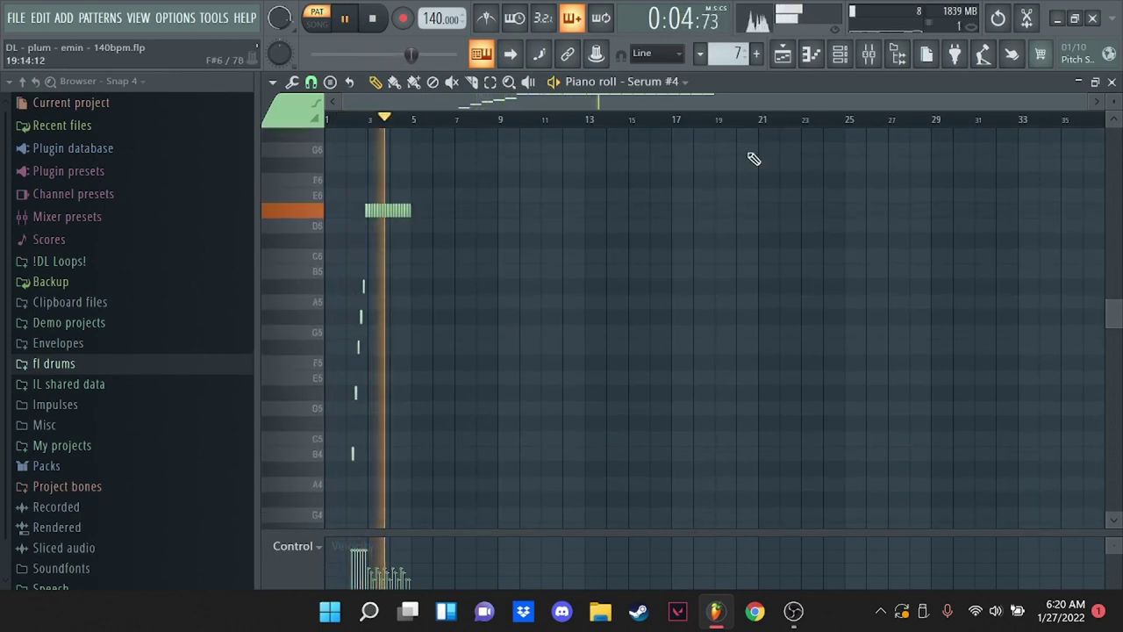
Step: Open pattern 8, DL - plum - emin - 140bpm - 2022-Jan-25_2, in the piano roll and play it while examining its notes
left_click(839, 54)
key("space")
key("KP_Add")
left_click(554, 316)
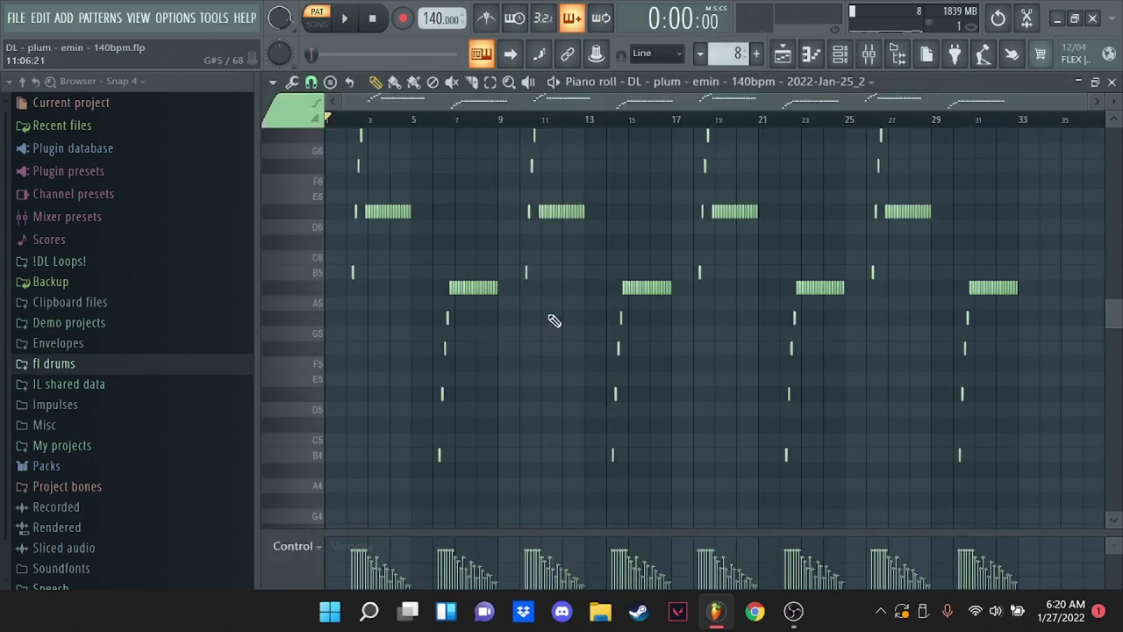
key("space")
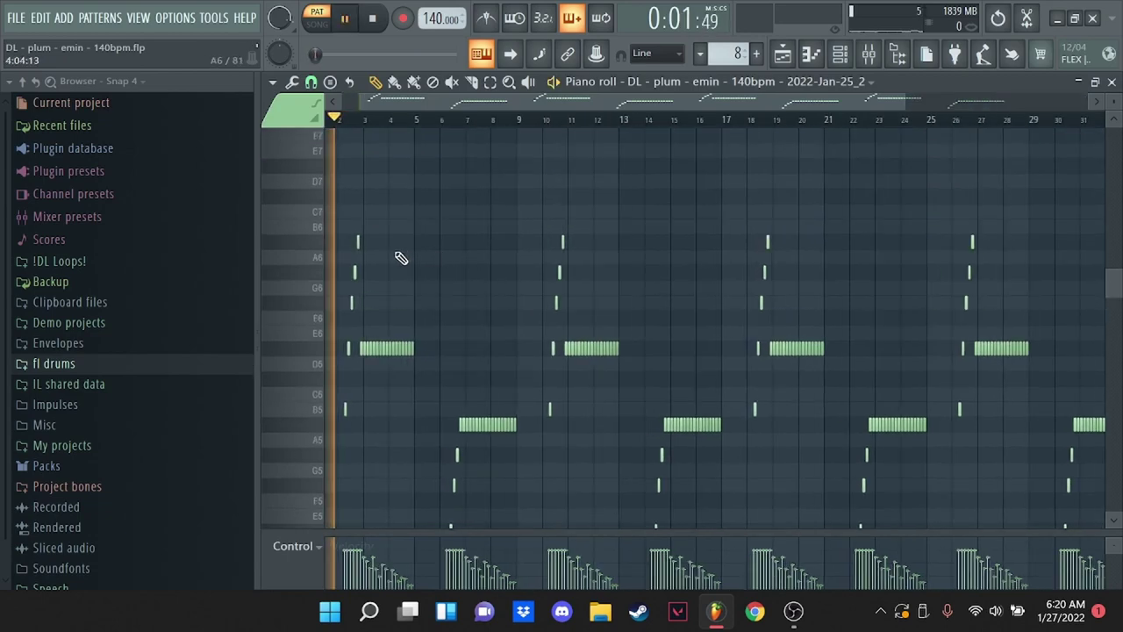
scroll(494, 118, "up", 2)
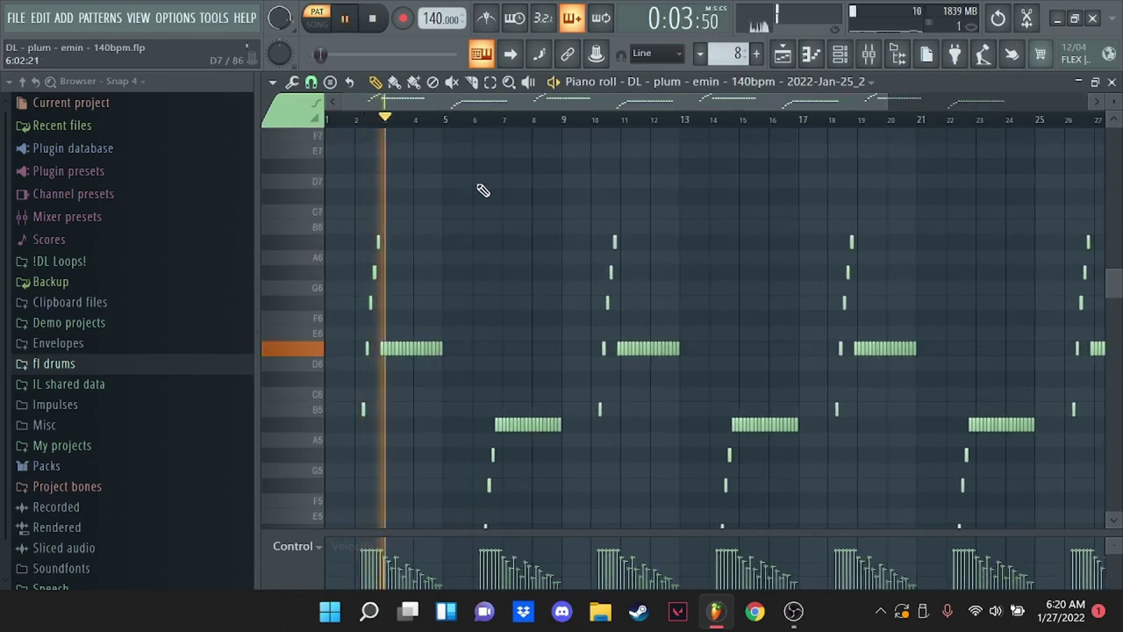
scroll(489, 231, "down", 3)
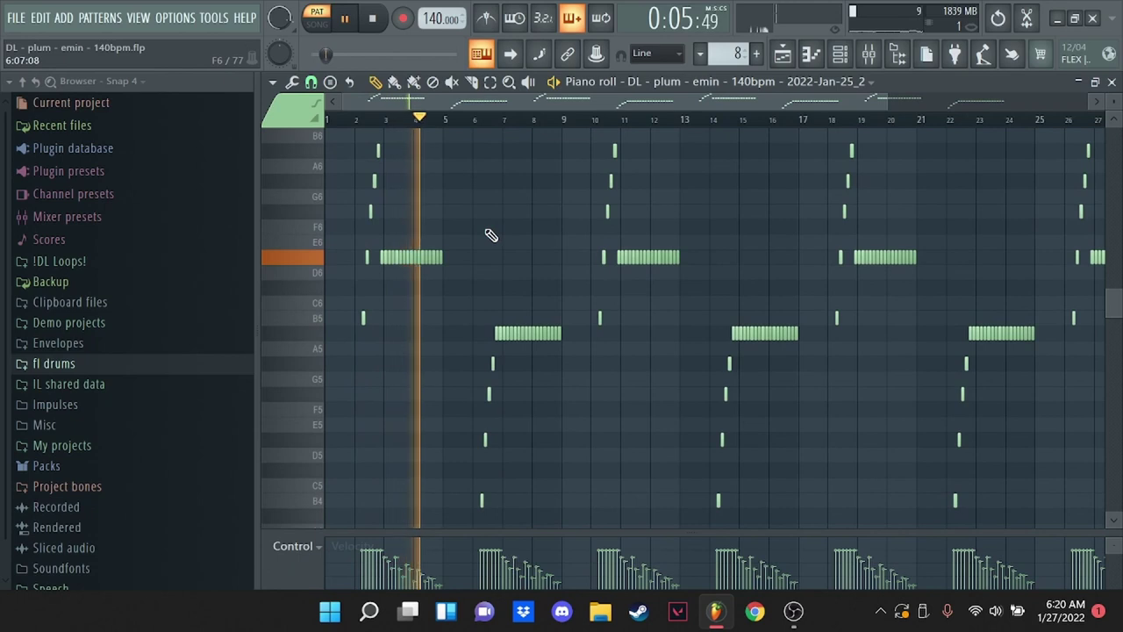
scroll(491, 236, "down", 5)
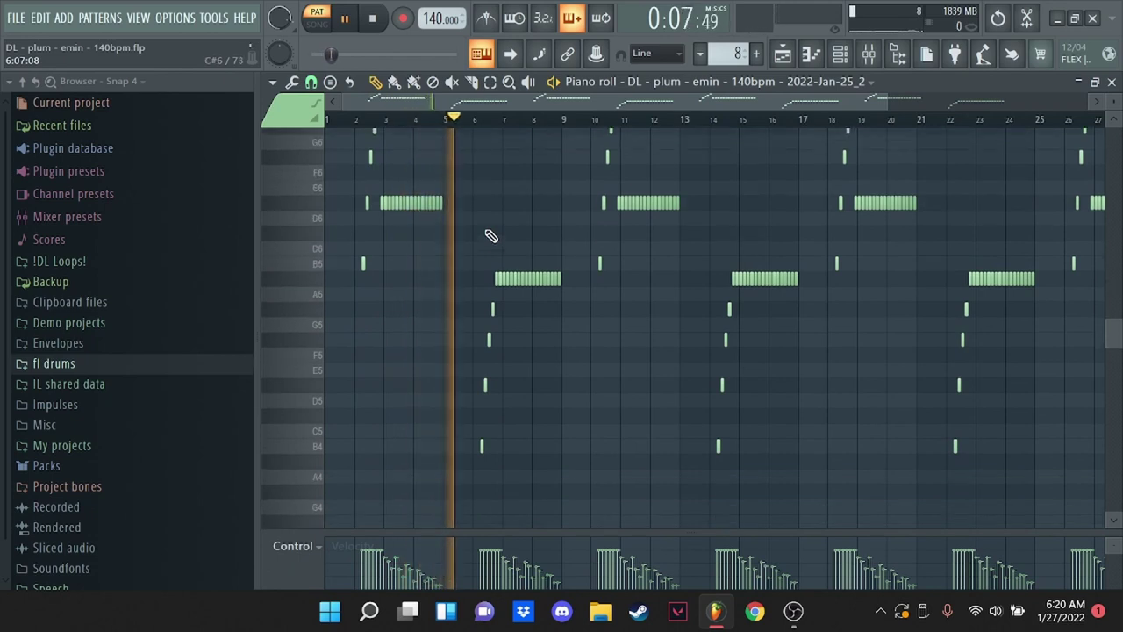
Step: Examine the pattern 8 pluck notes across their full length during playback, and stop playback
scroll(500, 235, "up", 2)
scroll(507, 237, "up", 2)
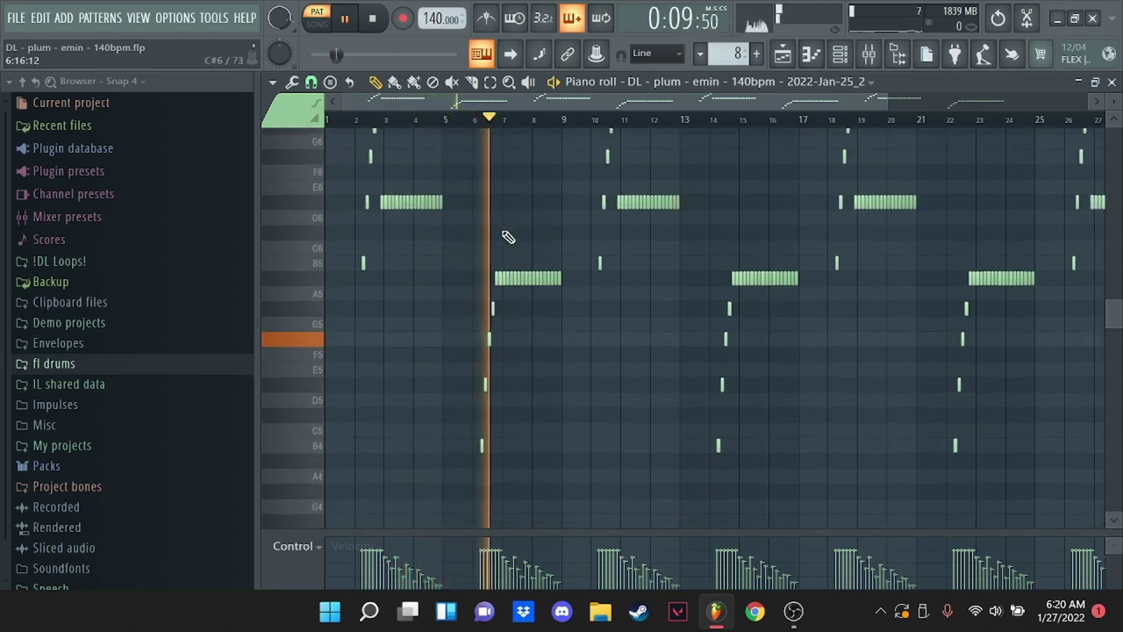
scroll(543, 243, "down", 2, "ctrl")
scroll(548, 244, "up", 4)
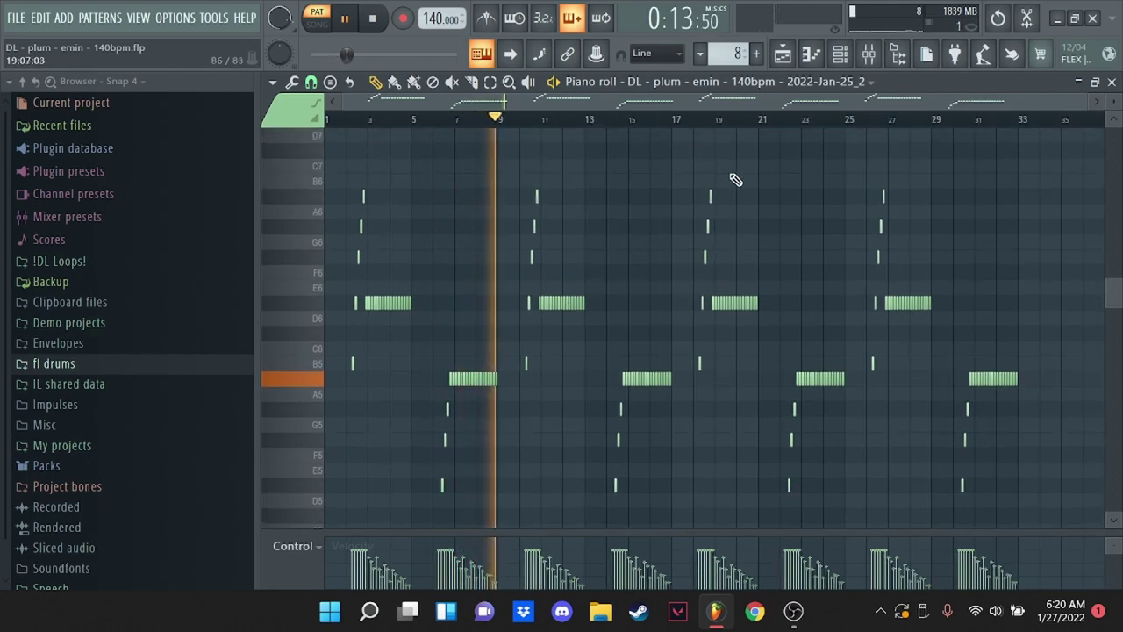
key("space")
Step: Open the Serum #5 pattern (pattern 9) in the piano roll and play its notes from around bar 17
left_click(839, 53)
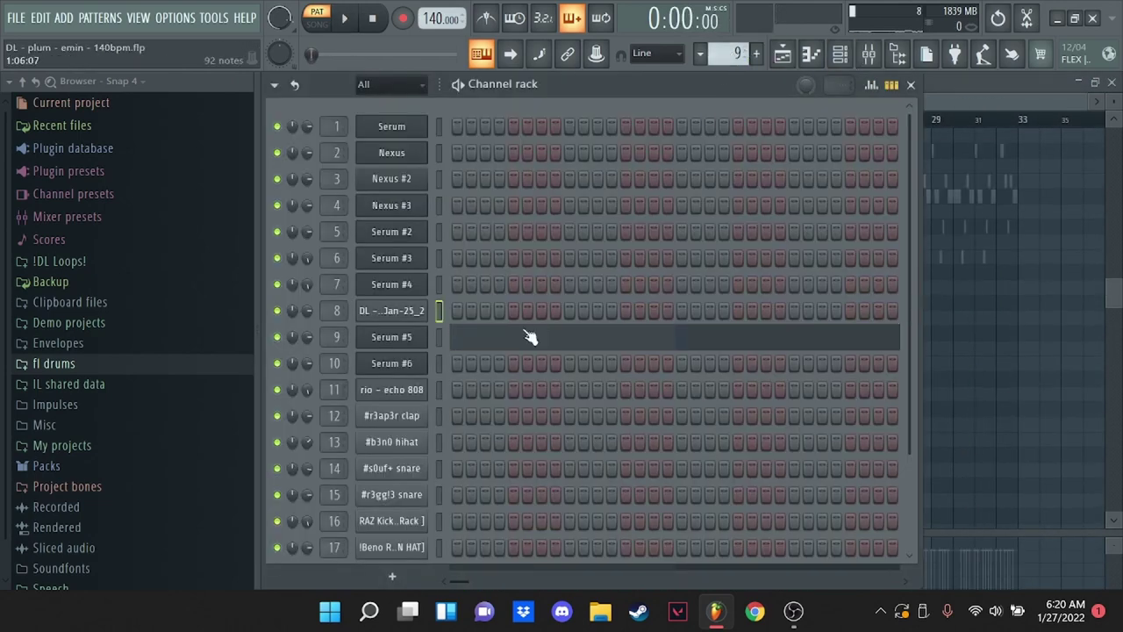
left_click(529, 333)
key("space")
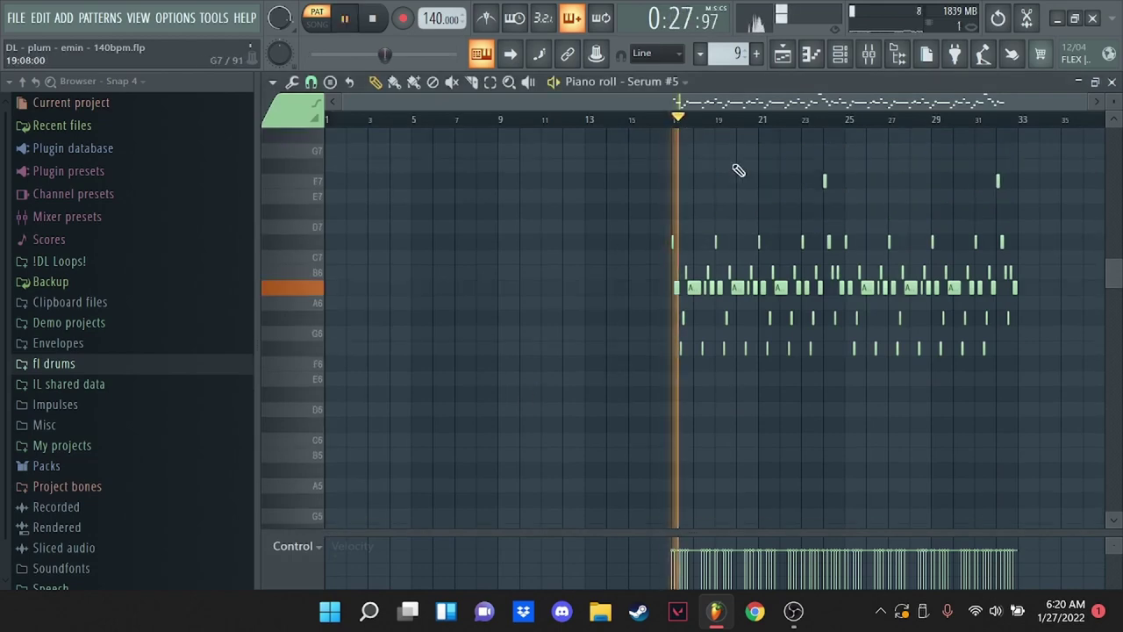
scroll(740, 225, "up", 3)
key("space")
left_click(592, 120)
key("space")
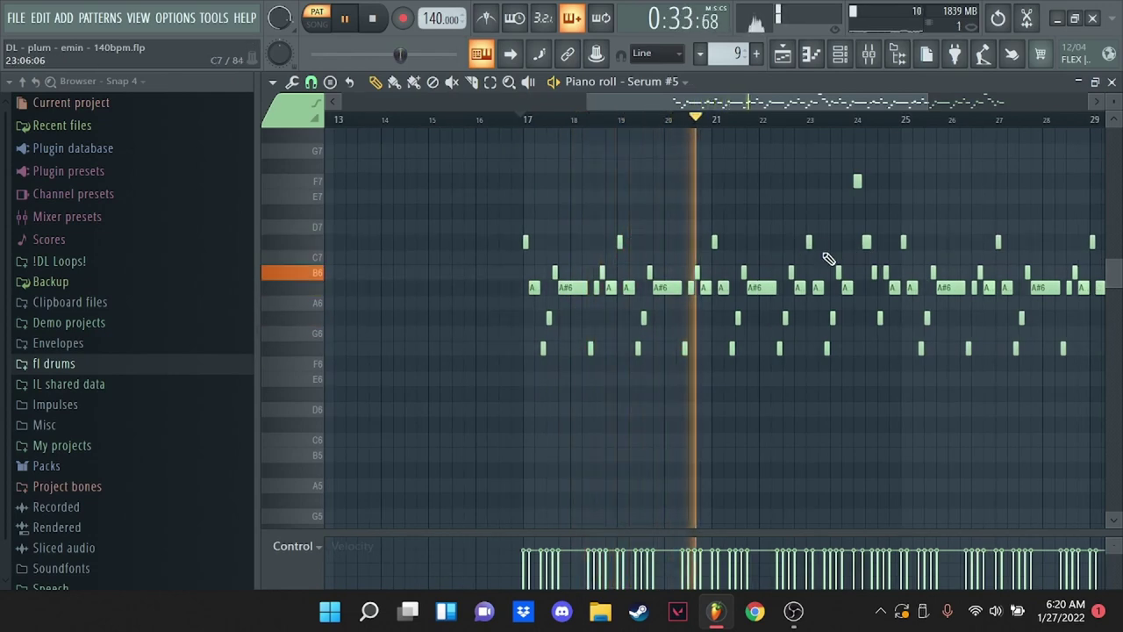
scroll(828, 263, "down", 2)
scroll(869, 281, "up", 3)
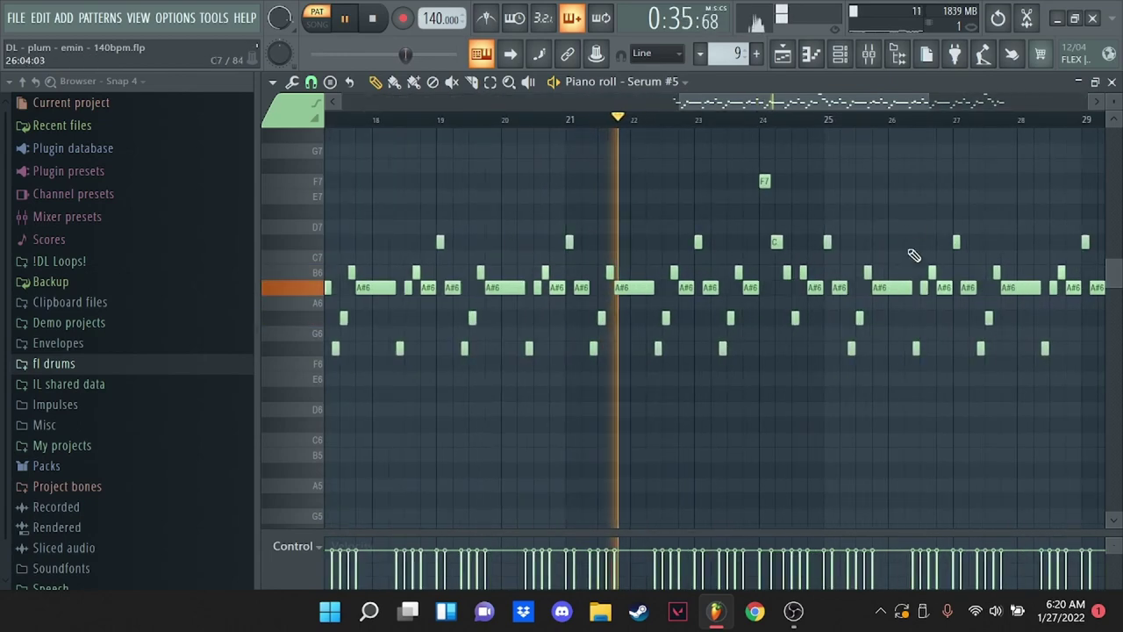
Step: Stop playback, open the Serum #6 pattern (pattern 10) in the piano roll, and play it from bar 1
left_click(847, 56)
key("space")
scroll(742, 60, "up", 1)
left_click(552, 361)
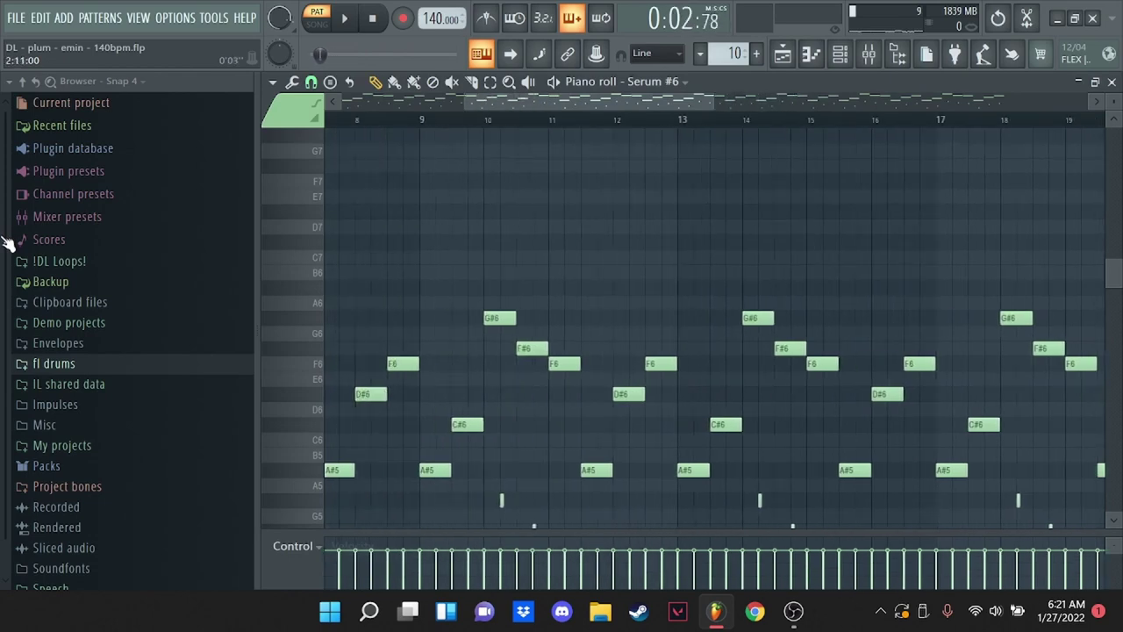
key("space")
scroll(464, 220, "down", 4)
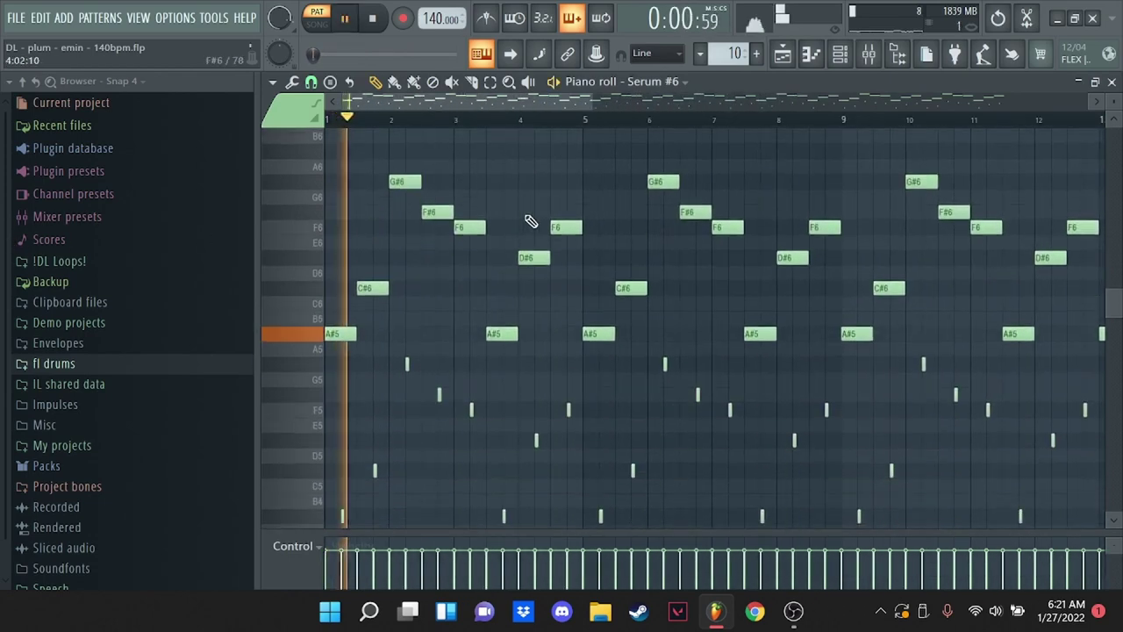
Step: Examine the long upper notes and short lower notes of the Serum #6 melody across its bars during playback
scroll(561, 228, "up", 2)
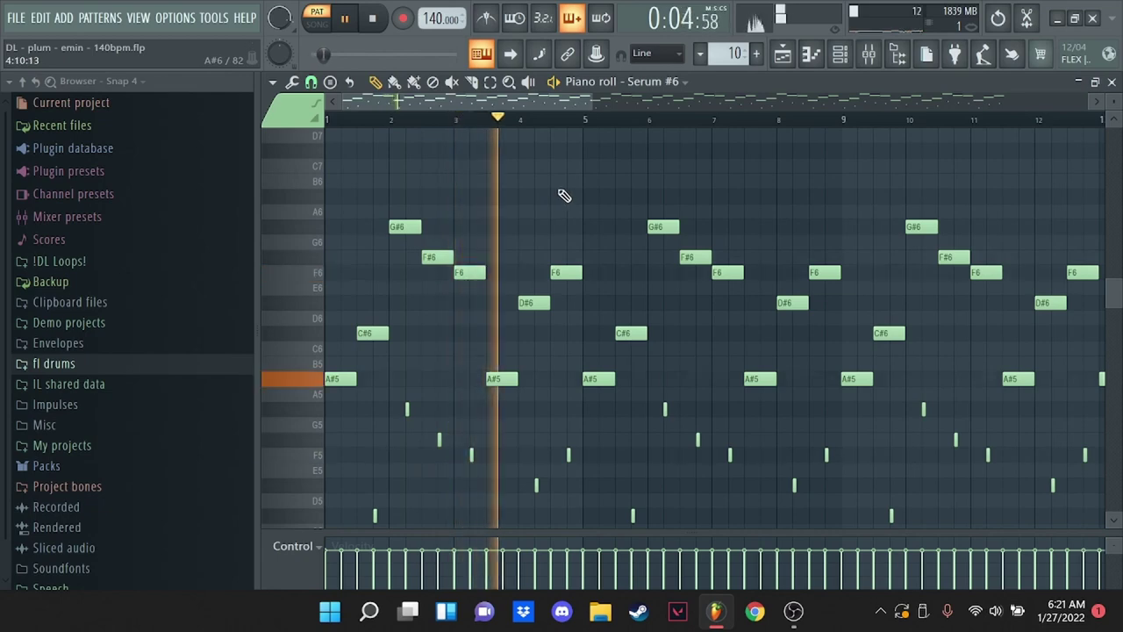
scroll(654, 210, "down", 6)
scroll(651, 206, "up", 2)
scroll(614, 207, "down", 2)
scroll(589, 206, "up", 2)
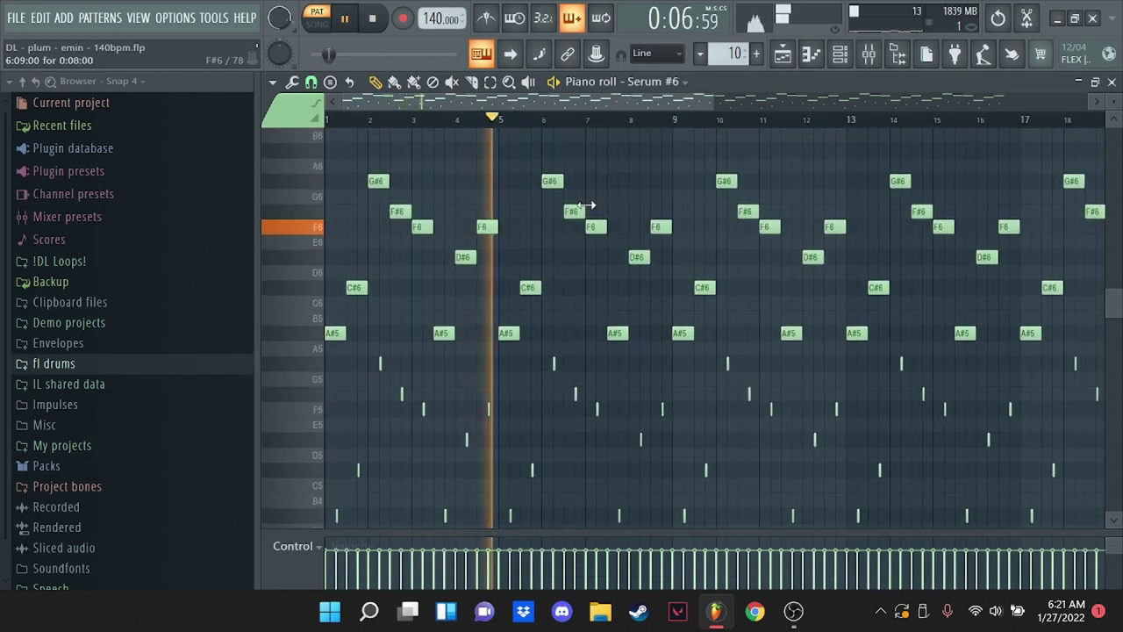
scroll(591, 210, "down", 3)
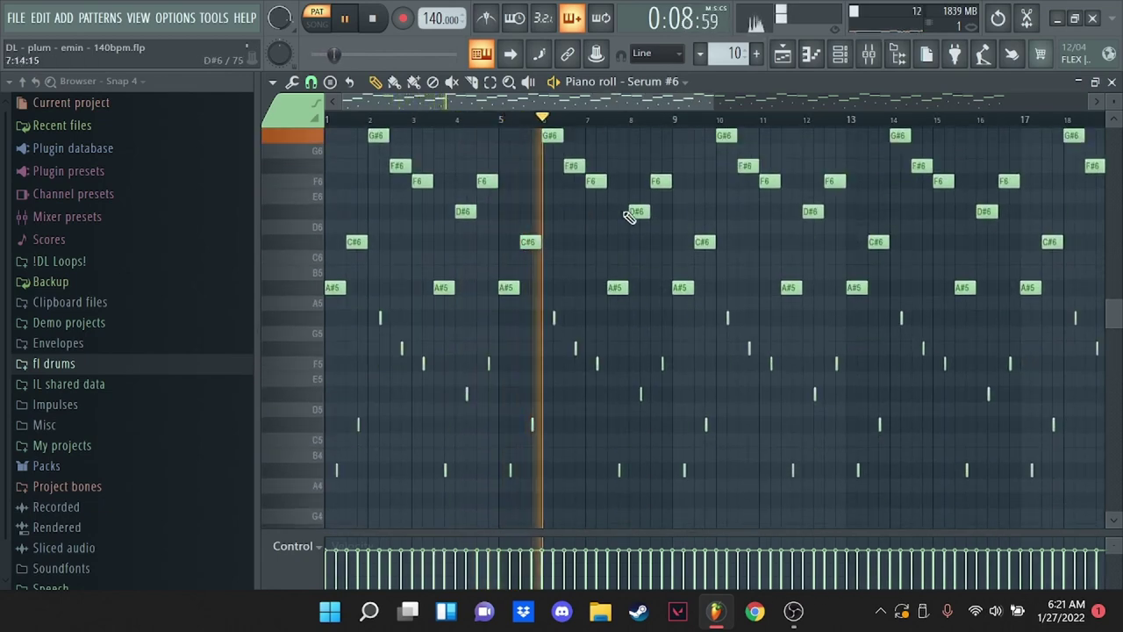
scroll(630, 214, "up", 2)
scroll(627, 217, "up", 2)
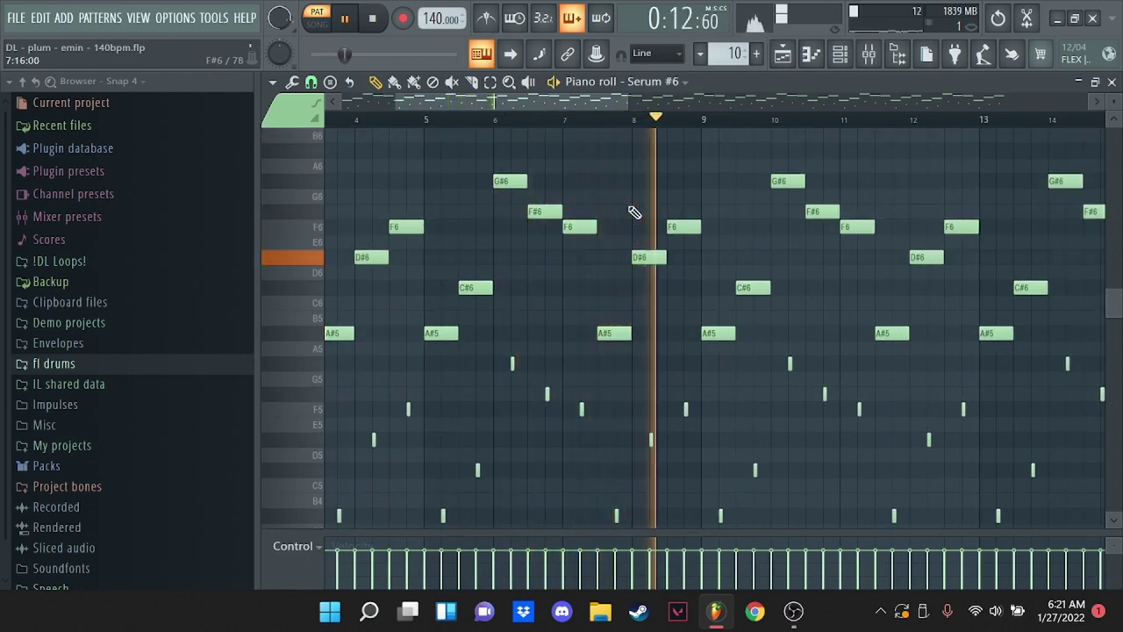
scroll(740, 283, "down", 2)
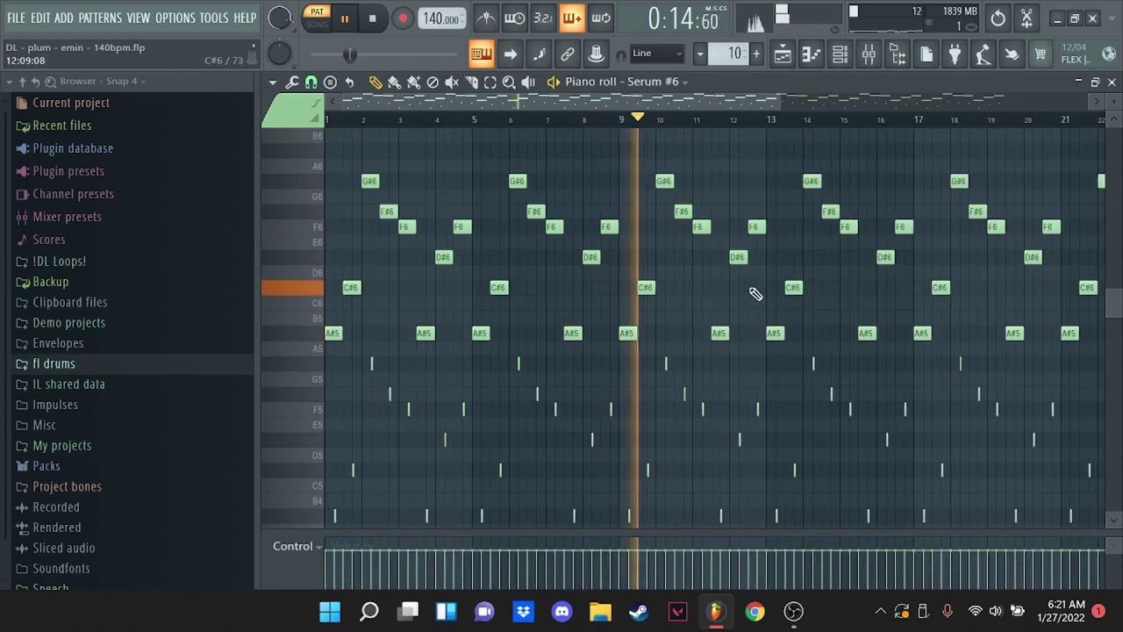
Step: Stop playback, open the rio - echo 808 notes of pattern 11 in the piano roll, and play the drum pattern
left_click(842, 56)
key("space")
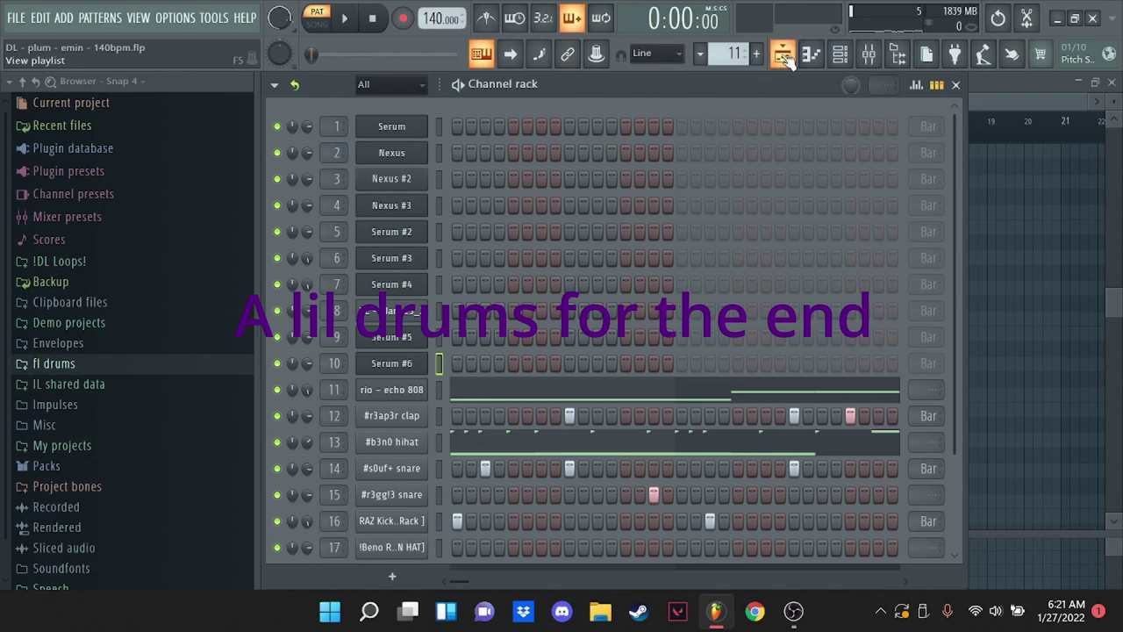
left_click(524, 391)
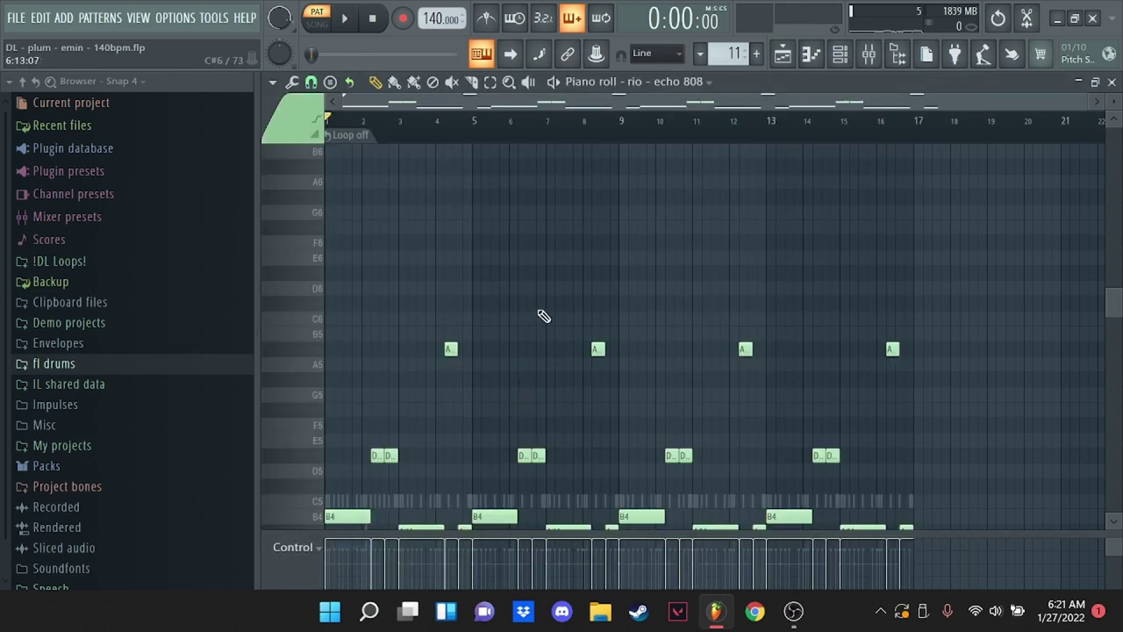
key("space")
scroll(532, 311, "down", 2)
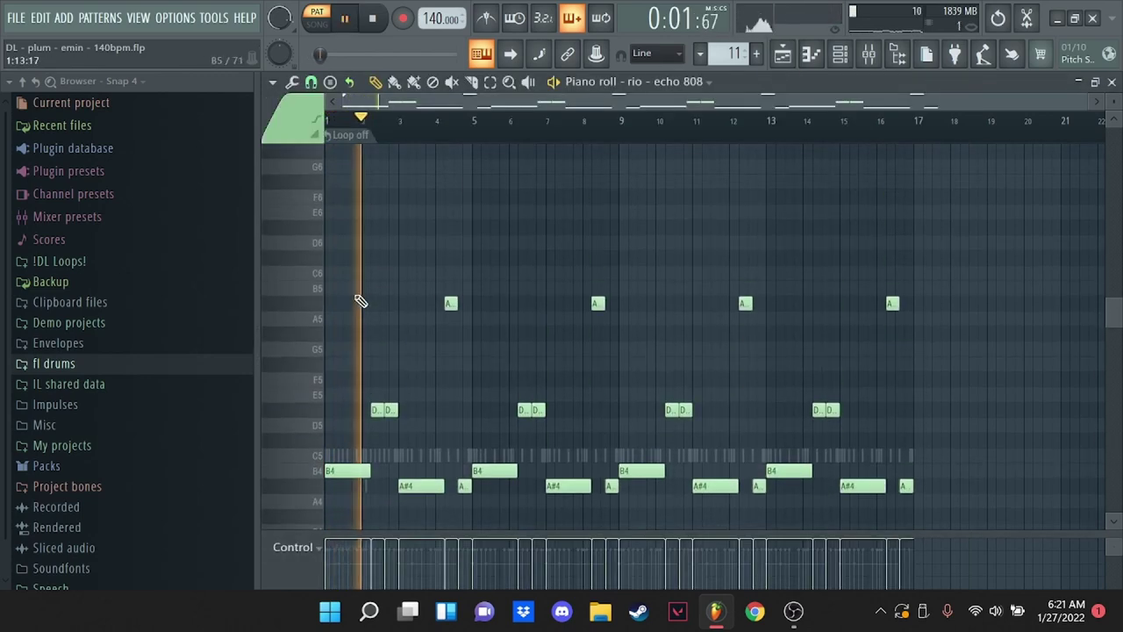
Step: Review the drum channels of pattern 11 in the channel rack and return to the echo 808 notes during playback
left_click(839, 54)
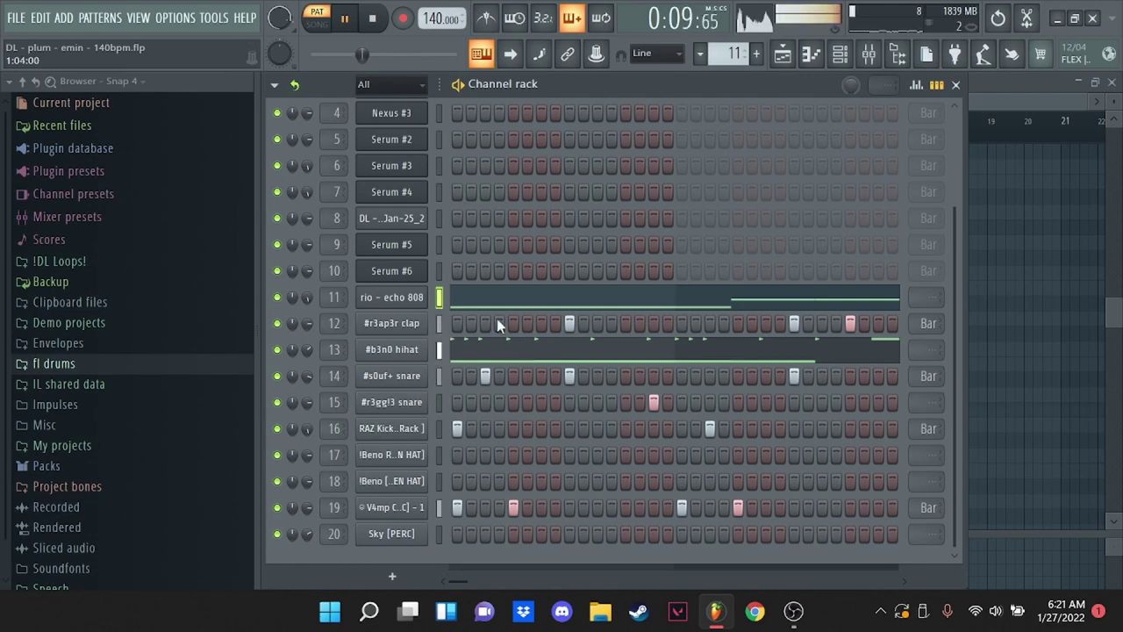
left_click(614, 297)
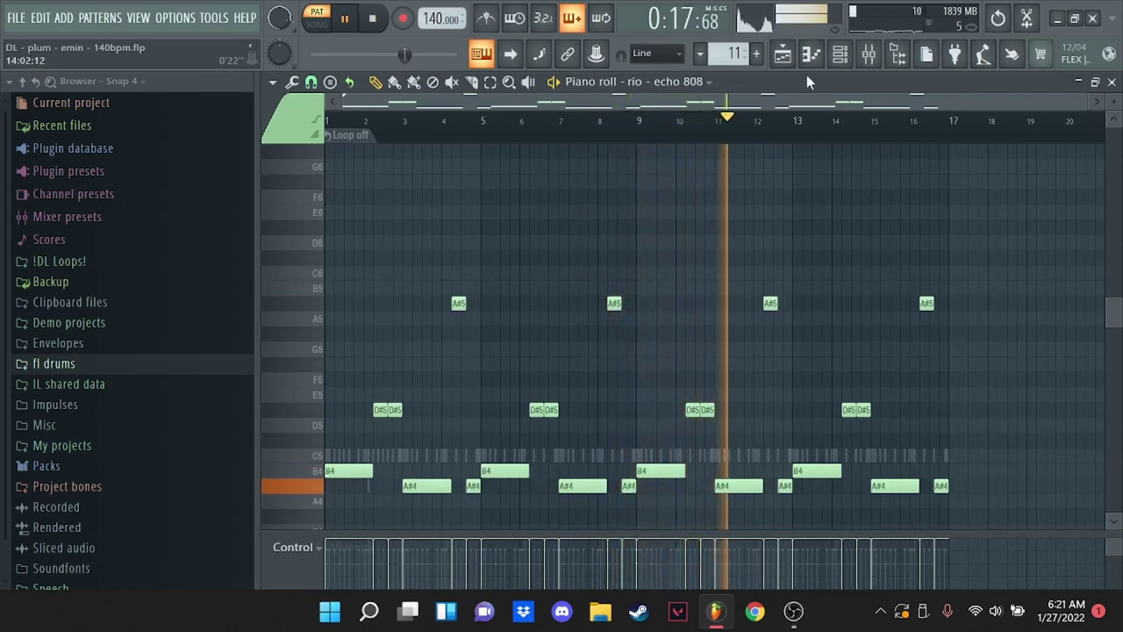
left_click(782, 53)
left_click(782, 54)
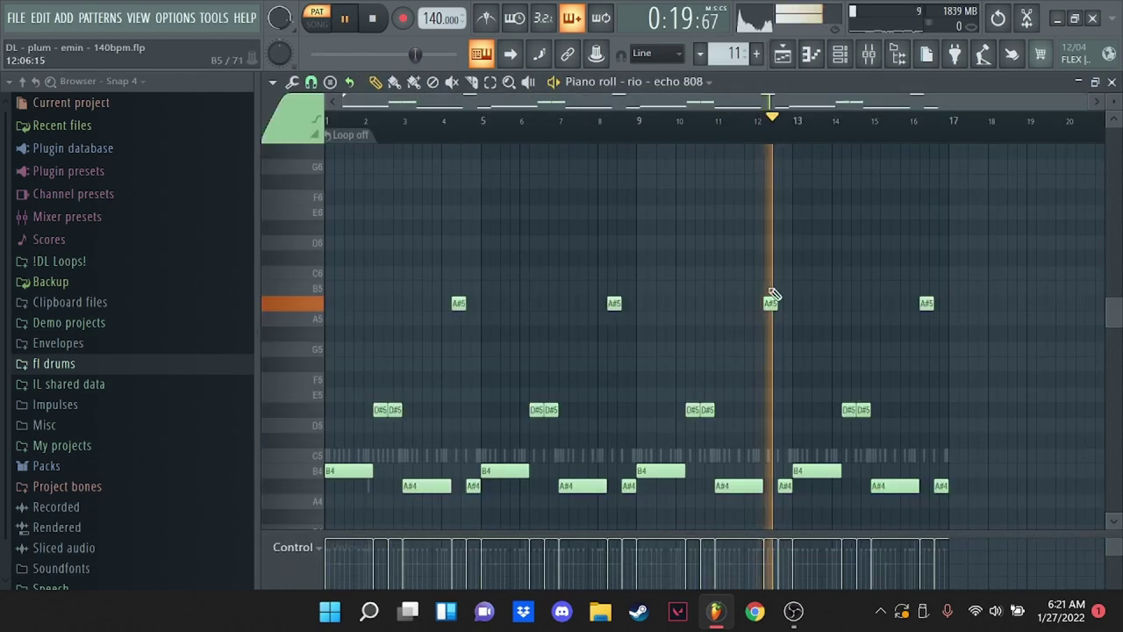
scroll(978, 265, "up", 1)
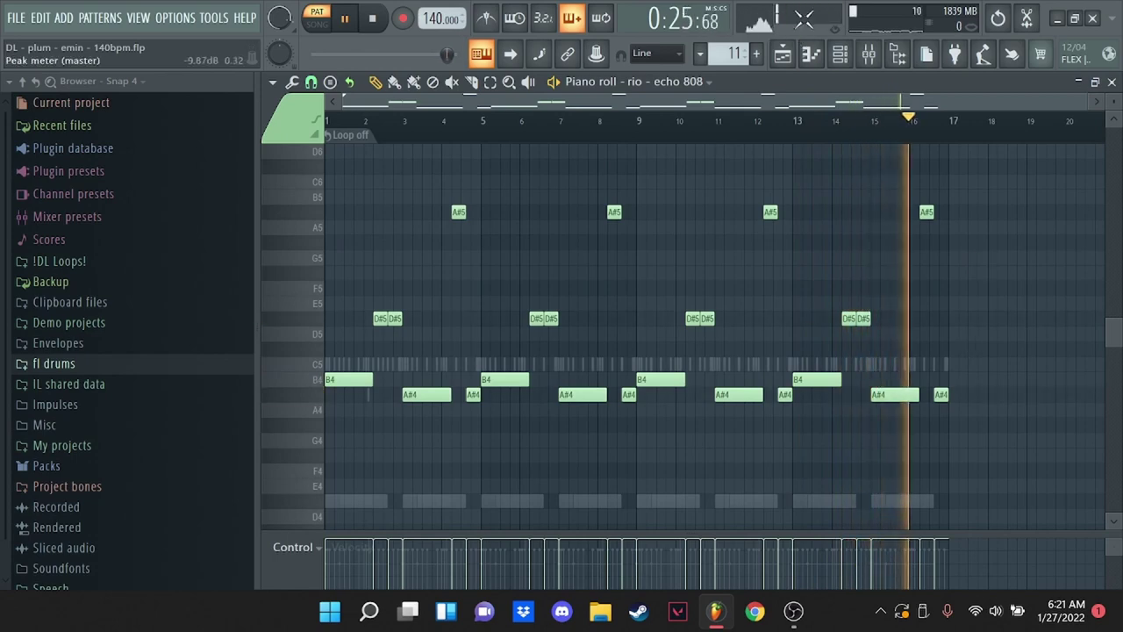
Step: Show the full arrangement in the playlist and play it in song mode from the beginning
left_click(794, 53)
scroll(745, 140, "down", 4)
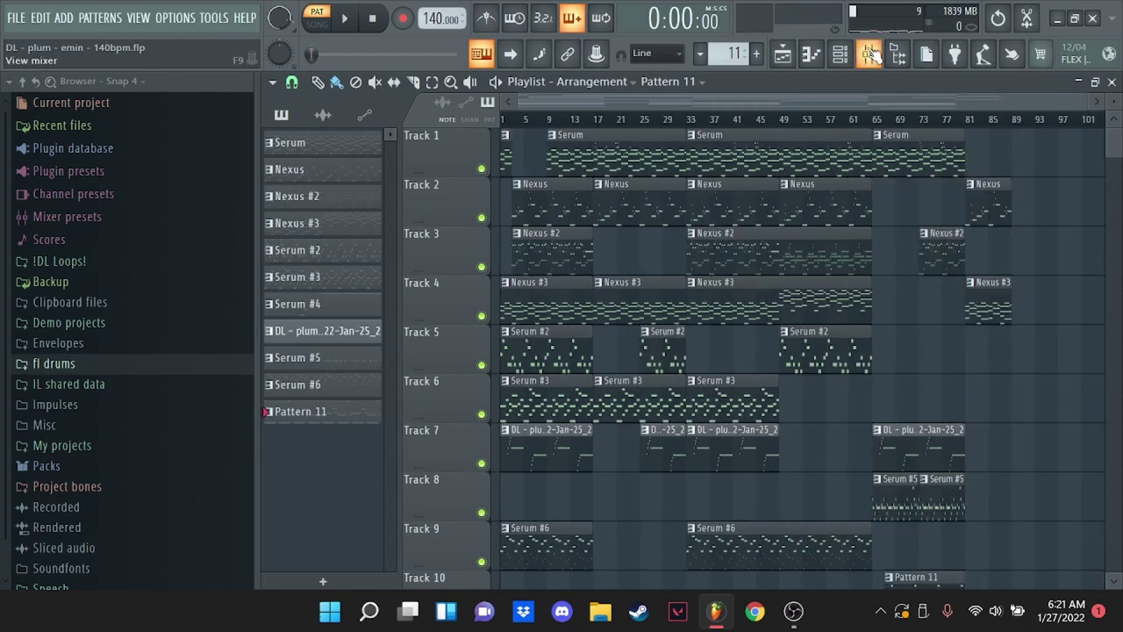
key("space")
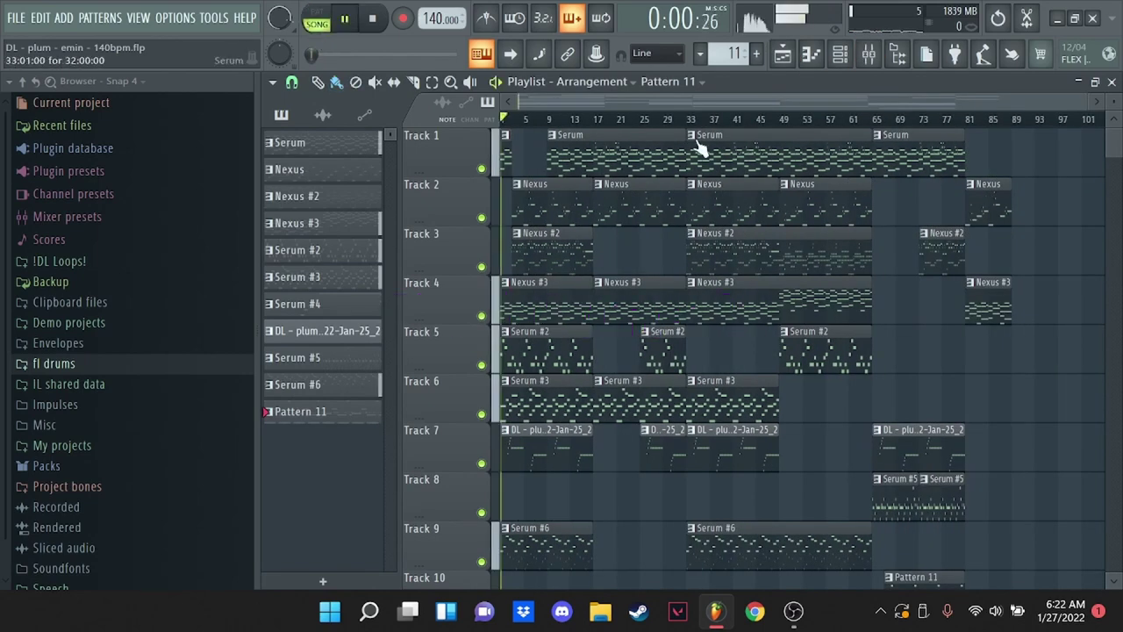